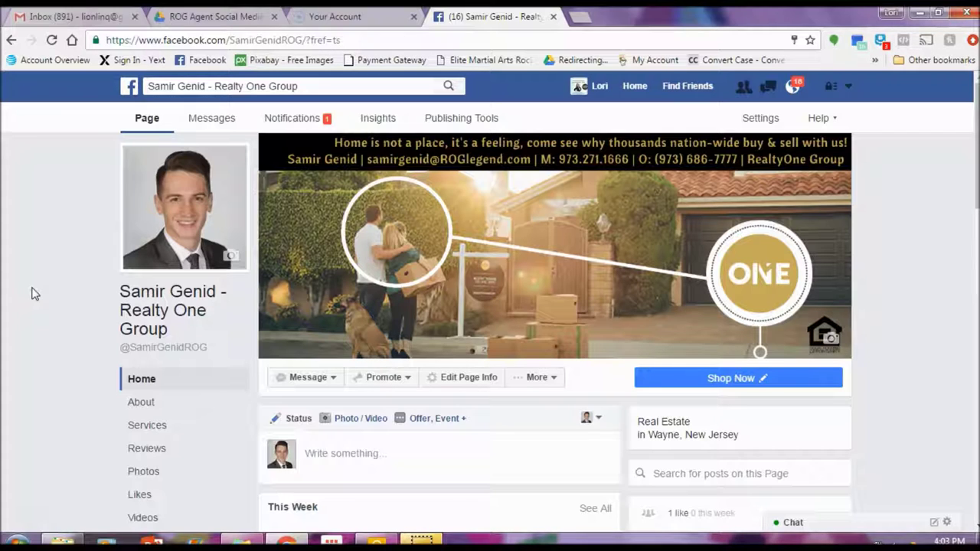
Step: Scroll through the Realty One Group page's About section
scroll(53, 287, "down", 1)
left_click(130, 331)
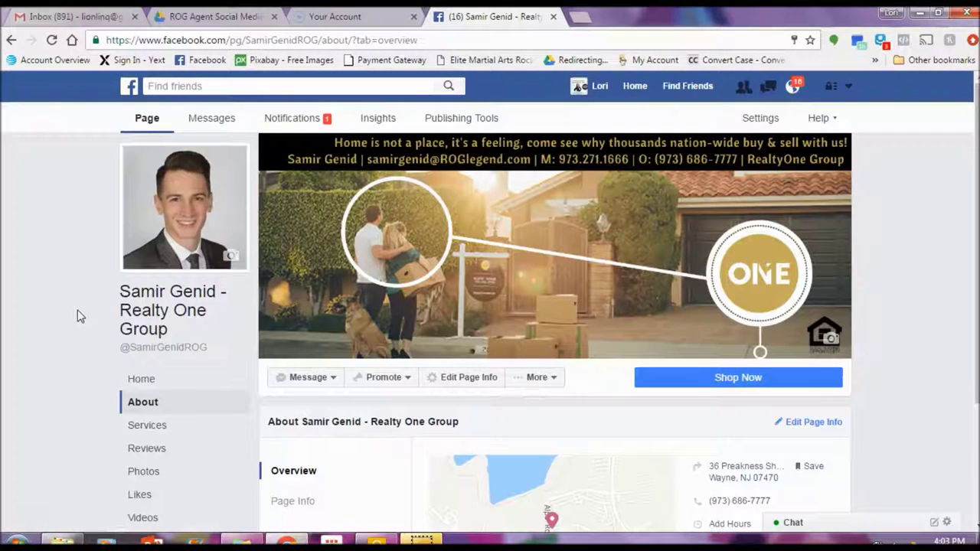
scroll(66, 306, "down", 2)
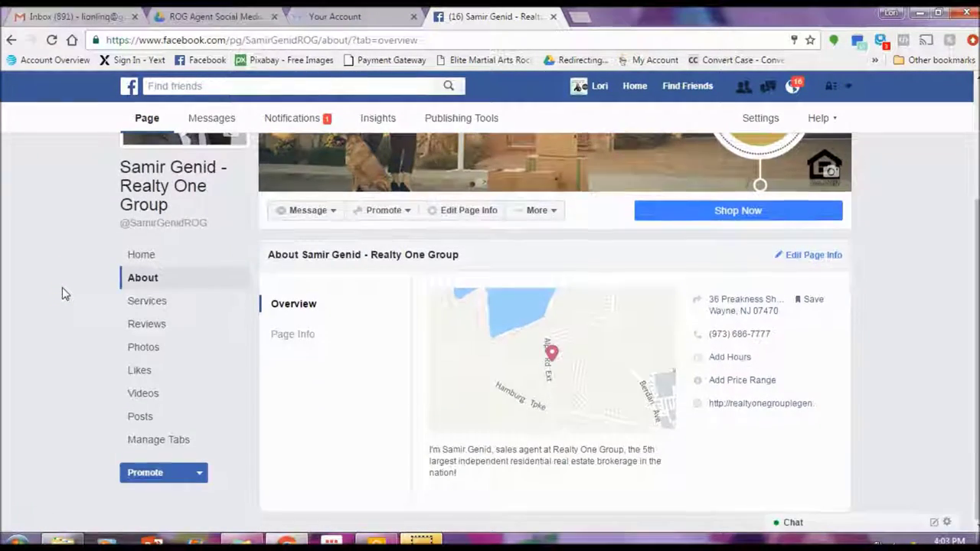
scroll(62, 287, "up", 2)
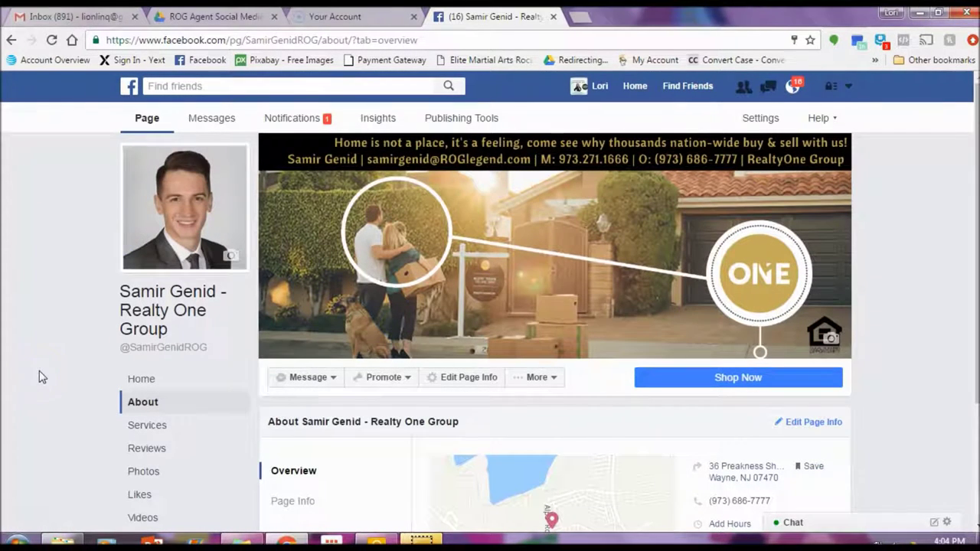
scroll(34, 375, "down", 1)
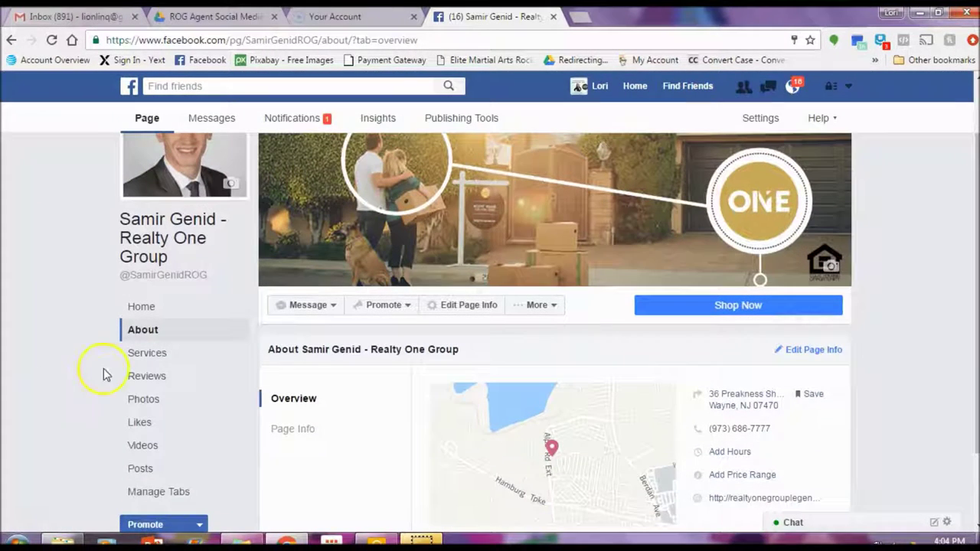
Step: Browse Photos, try Create Album twice, then view Likes stats showing 1 total like
left_click(131, 400)
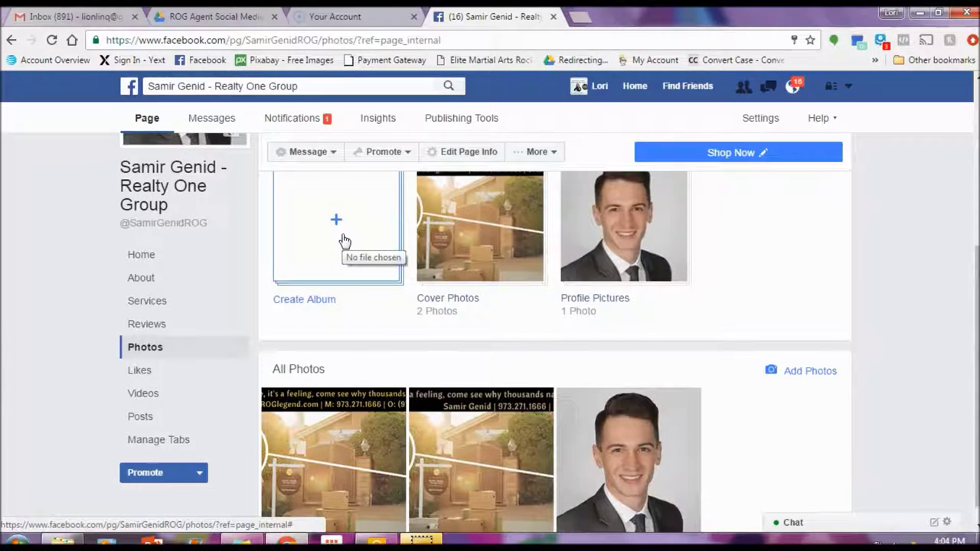
scroll(343, 242, "up", 1)
left_click(340, 285)
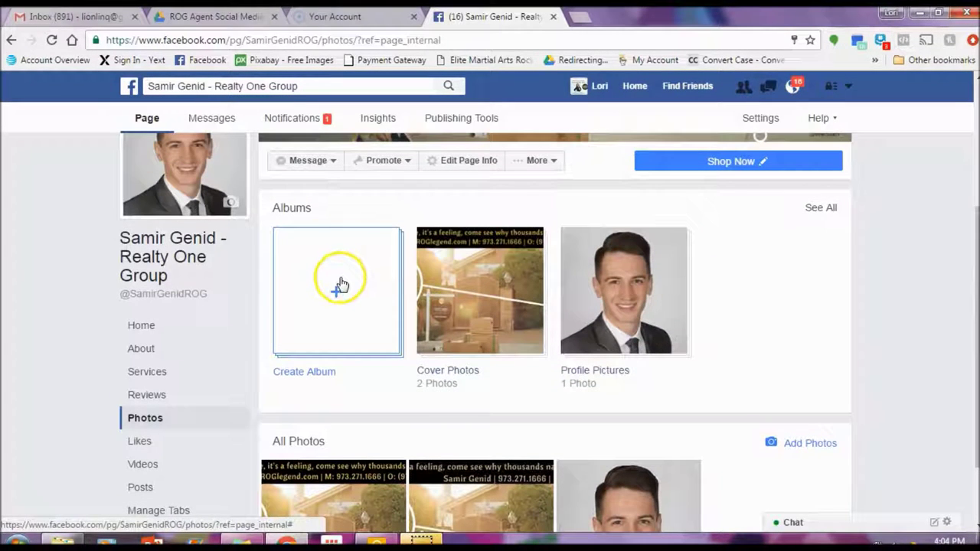
scroll(339, 284, "down", 1)
left_click(339, 227)
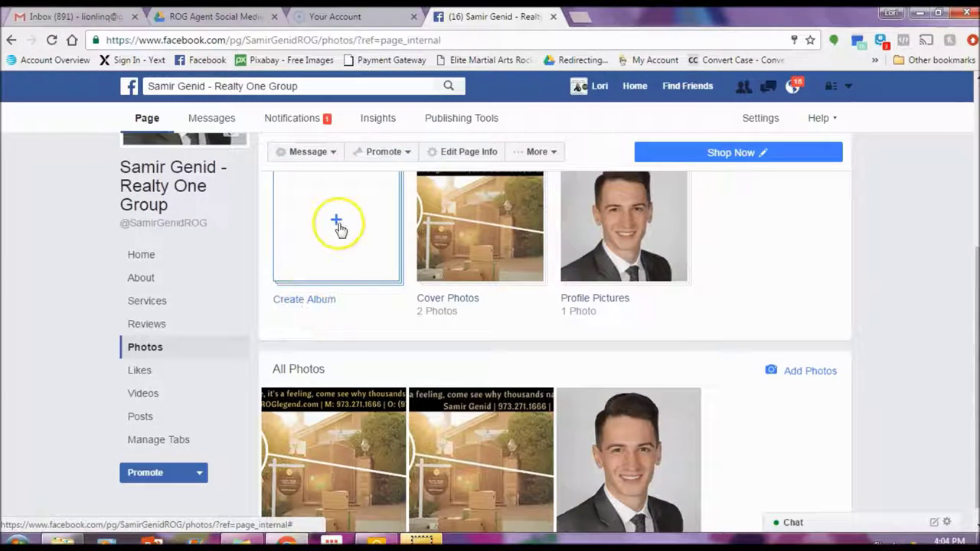
left_click(140, 369)
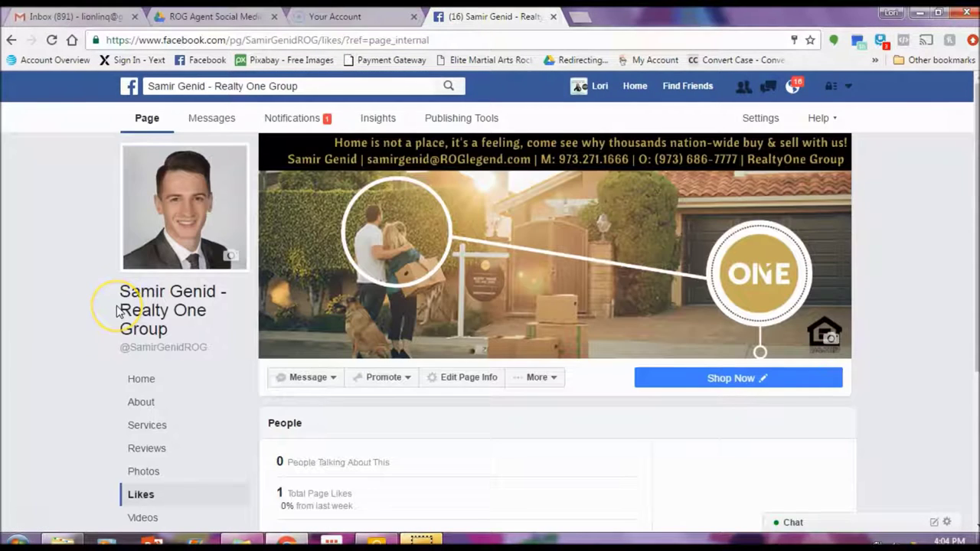
scroll(116, 305, "up", 1)
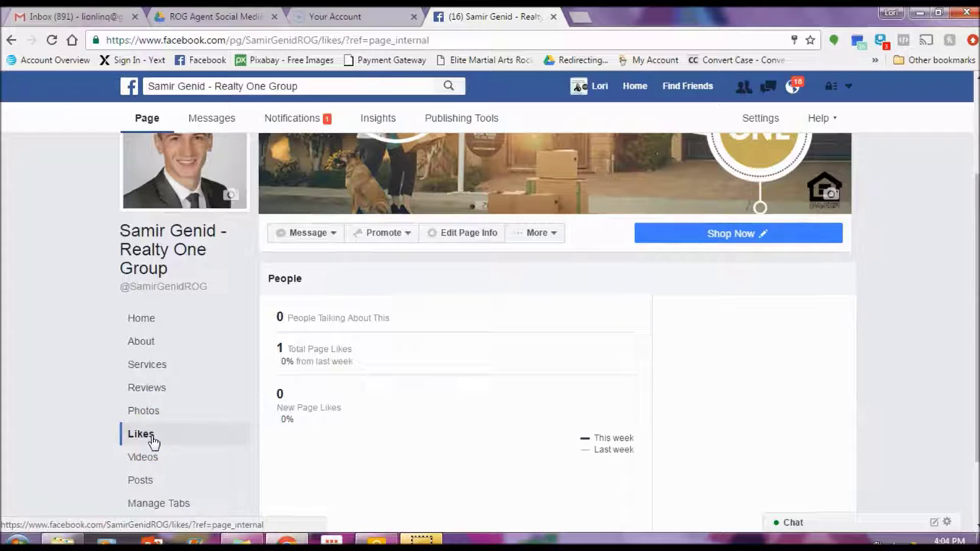
Step: Copy the business page's web address from the browser address bar
left_click(331, 42)
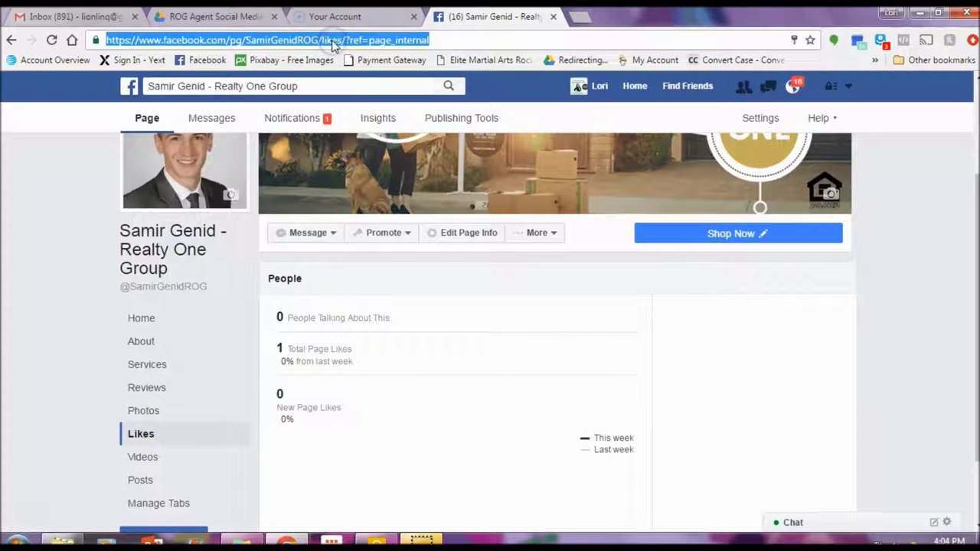
left_click(450, 39)
left_click_drag(451, 39, 135, 39)
right_click(136, 41)
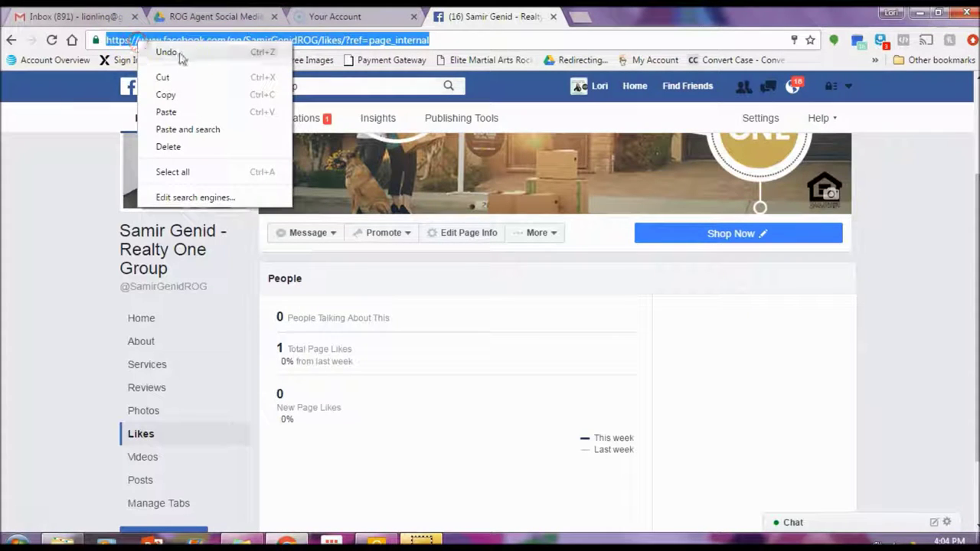
left_click(181, 96)
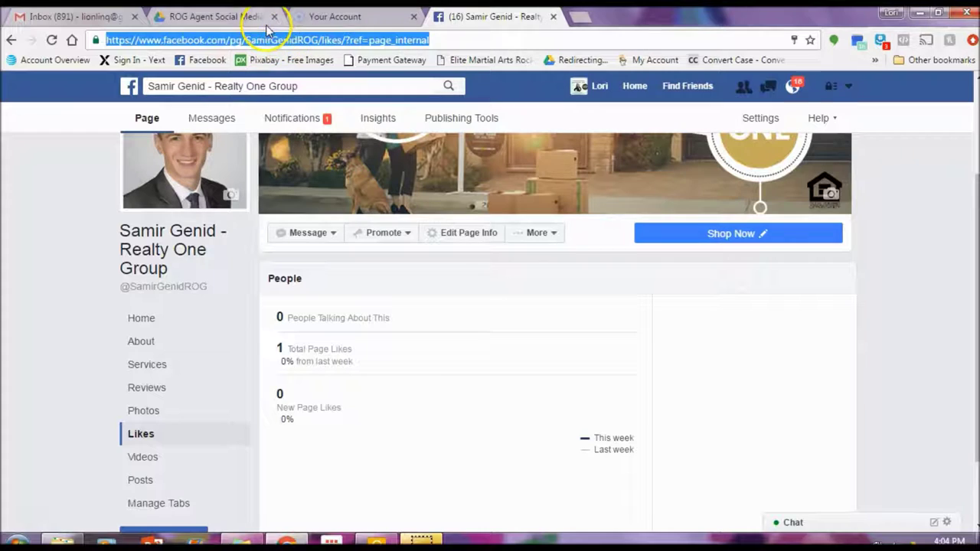
Step: Post 'Hey guys come check out my new page!' above the pasted page link on the News Feed
left_click(128, 95)
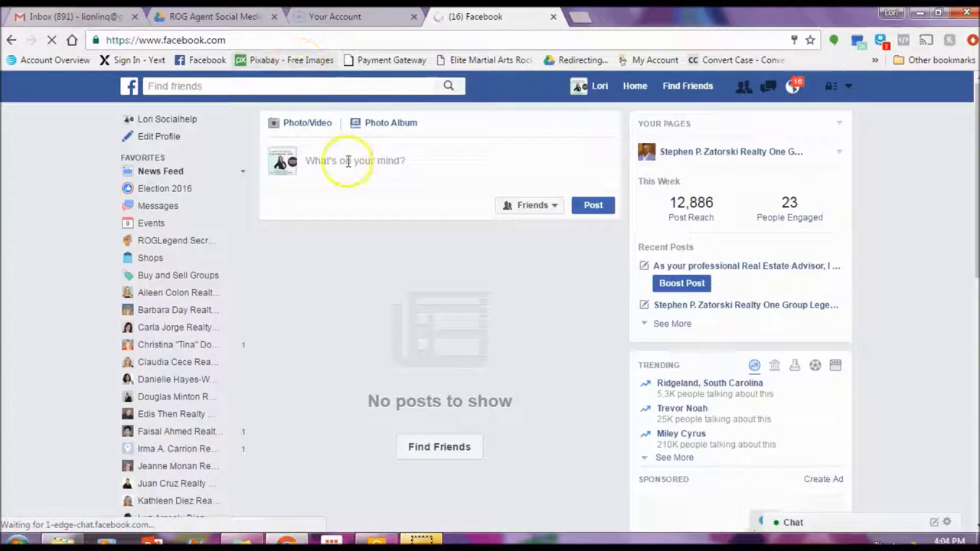
left_click(347, 160)
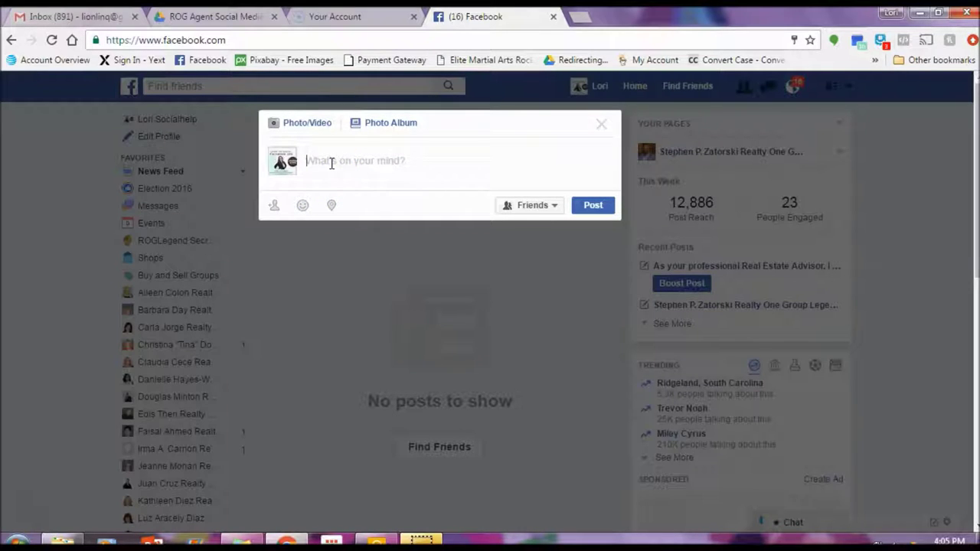
right_click(331, 163)
left_click(356, 247)
left_click(306, 161)
type("Hey guys come check out my new page!")
key("Return")
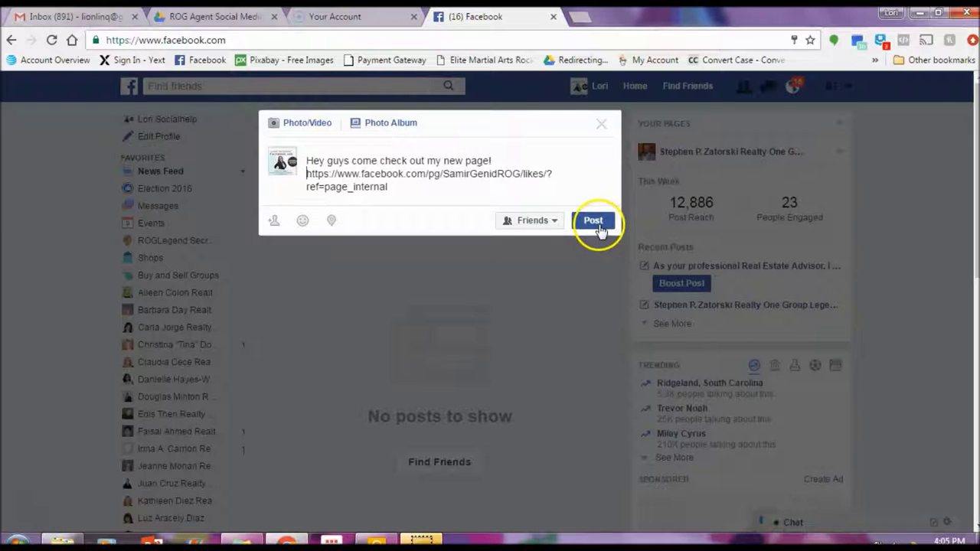
left_click(597, 224)
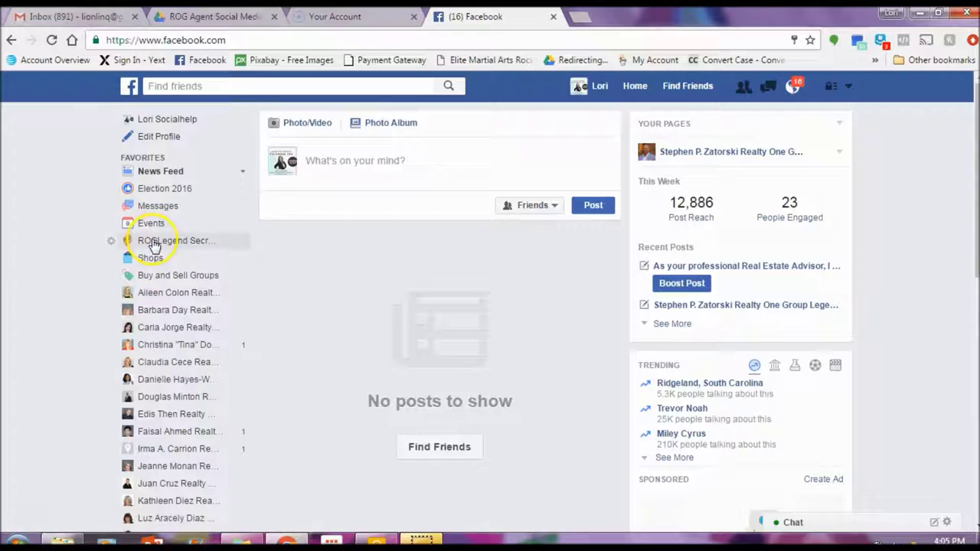
Step: Open the ROGLegend Secret Group and scroll through its feed
left_click(119, 240)
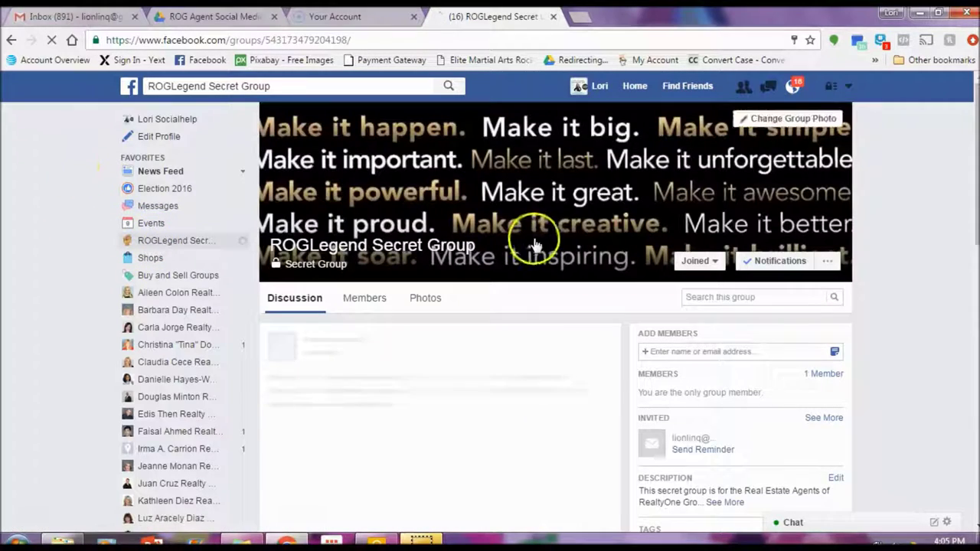
scroll(541, 226, "down", 4)
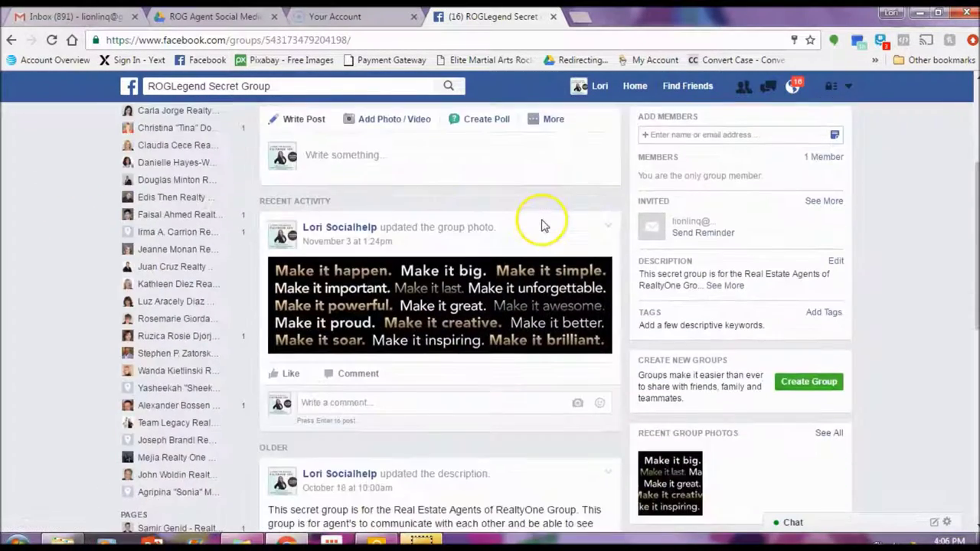
scroll(541, 226, "down", 2)
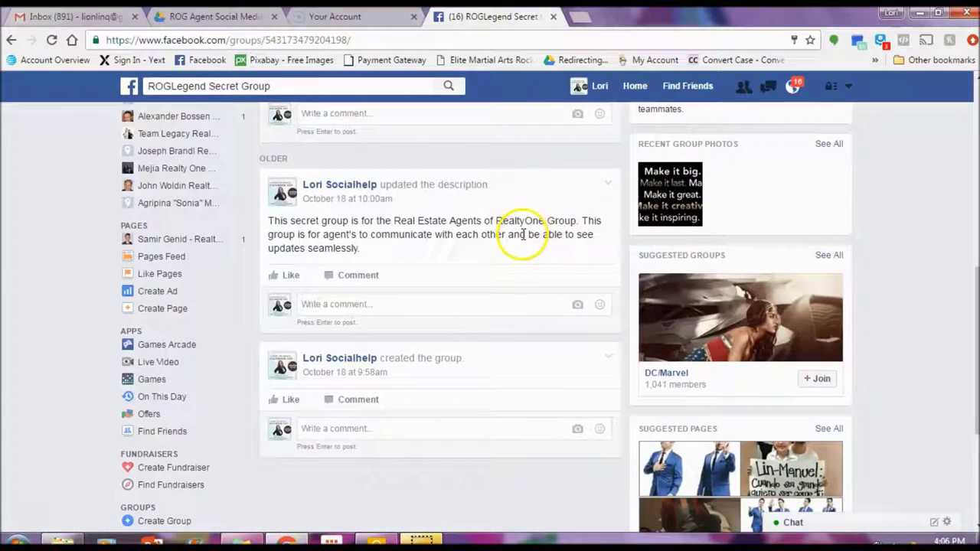
scroll(523, 233, "down", 1)
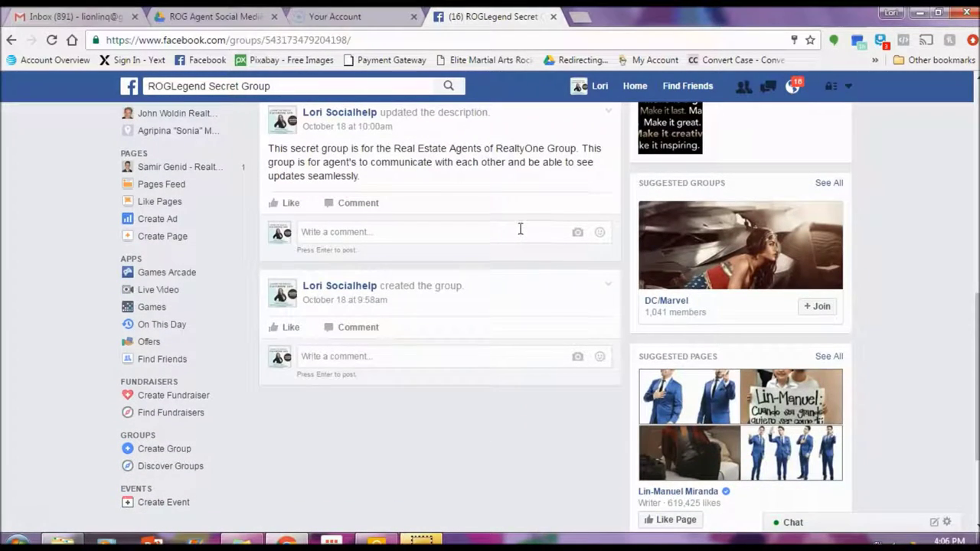
scroll(519, 222, "up", 6)
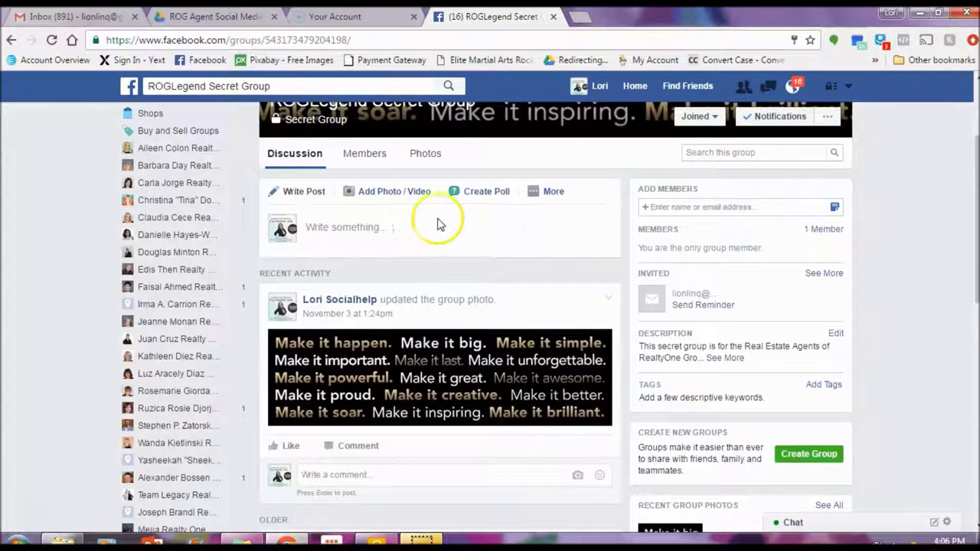
Step: Post 'Looking to buy a new home?? Come check out my page!' with the page link in the group
left_click(327, 227)
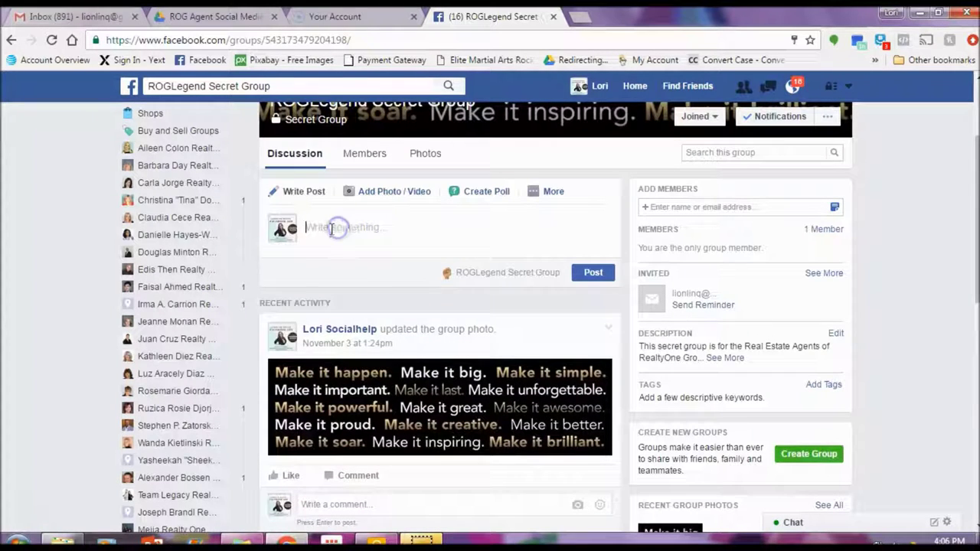
right_click(333, 228)
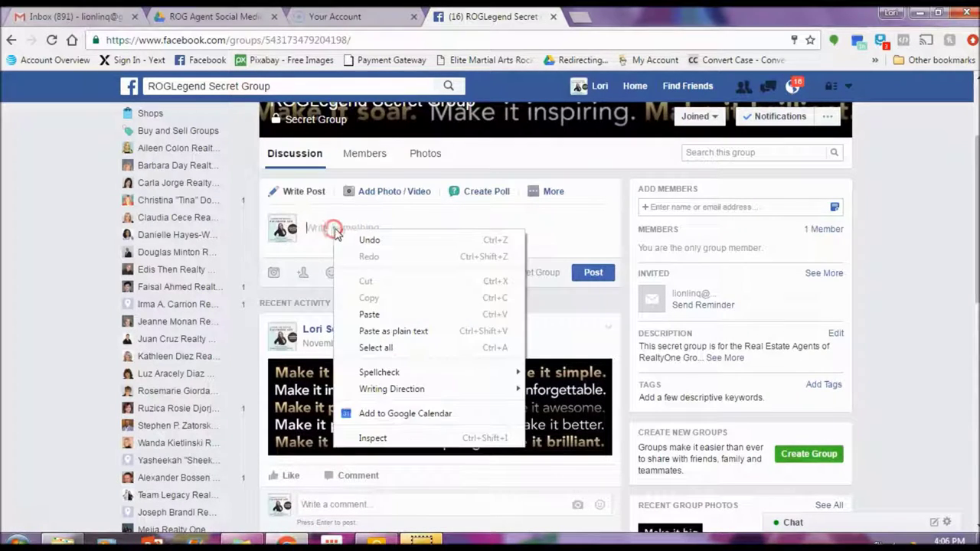
left_click(367, 312)
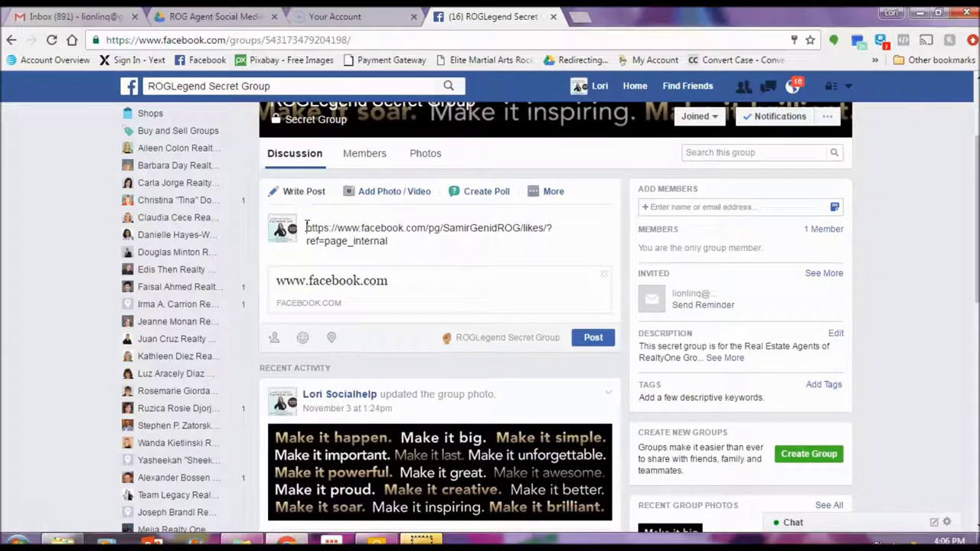
key("ctrl+v")
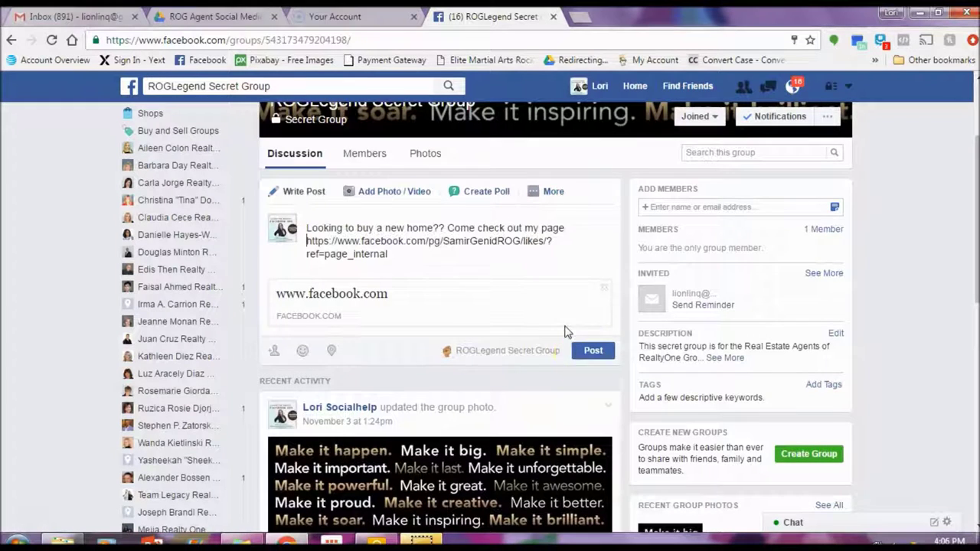
left_click(574, 227)
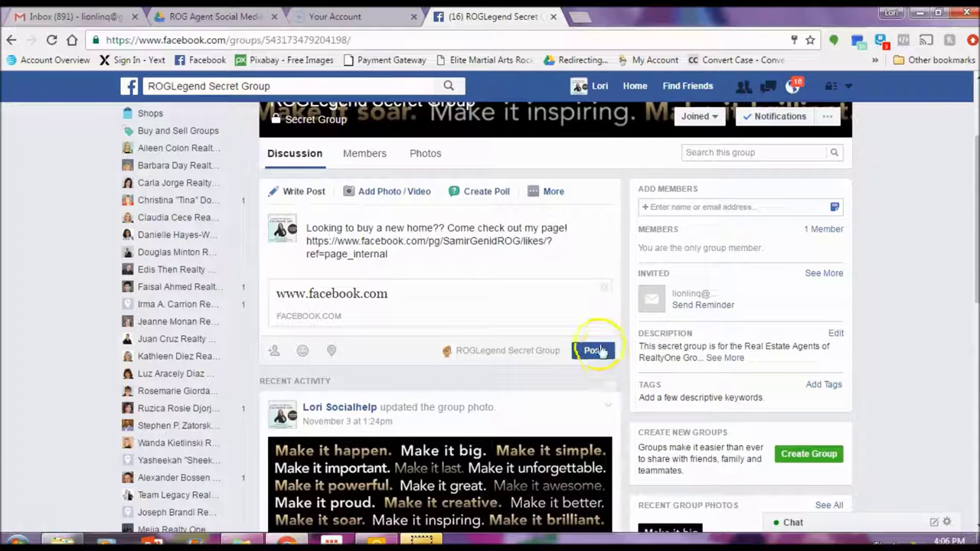
scroll(505, 239, "up", 3)
left_click(10, 40)
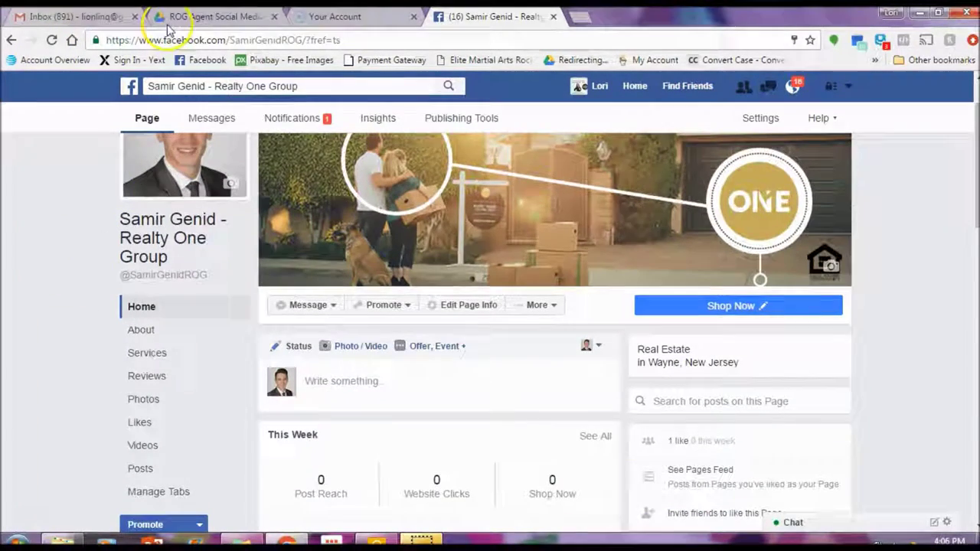
Step: In Google Drive, open the Content Library folder and the Annual Content Library spreadsheet
left_click(178, 15)
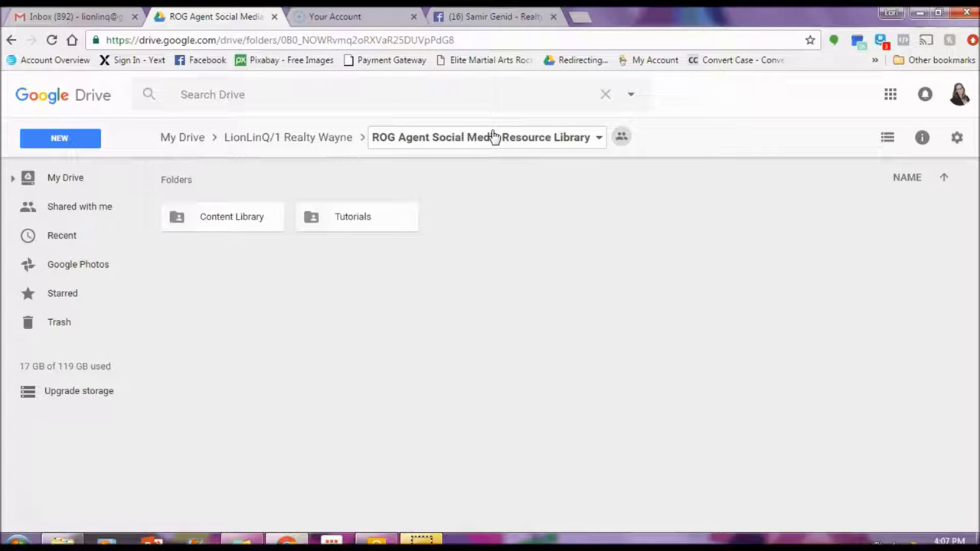
double_click(229, 222)
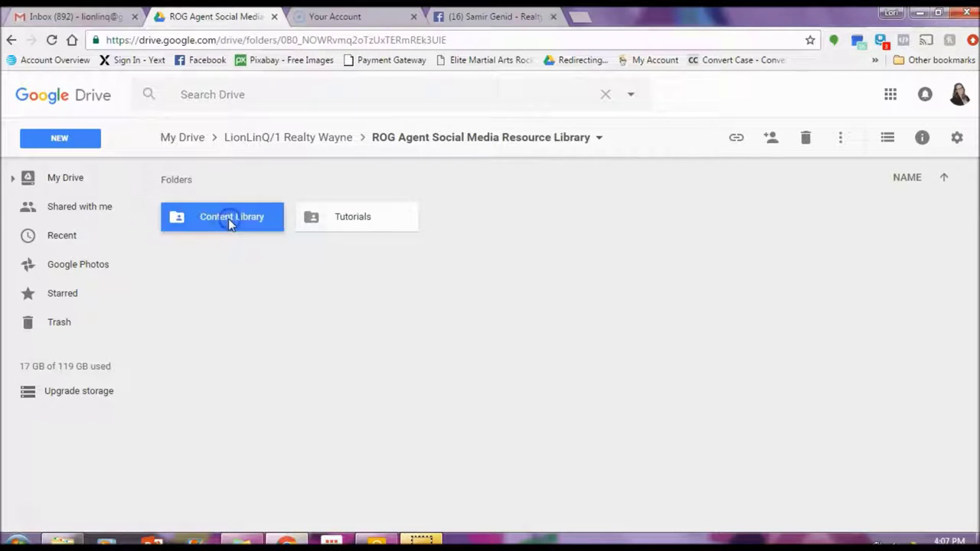
left_click(236, 331)
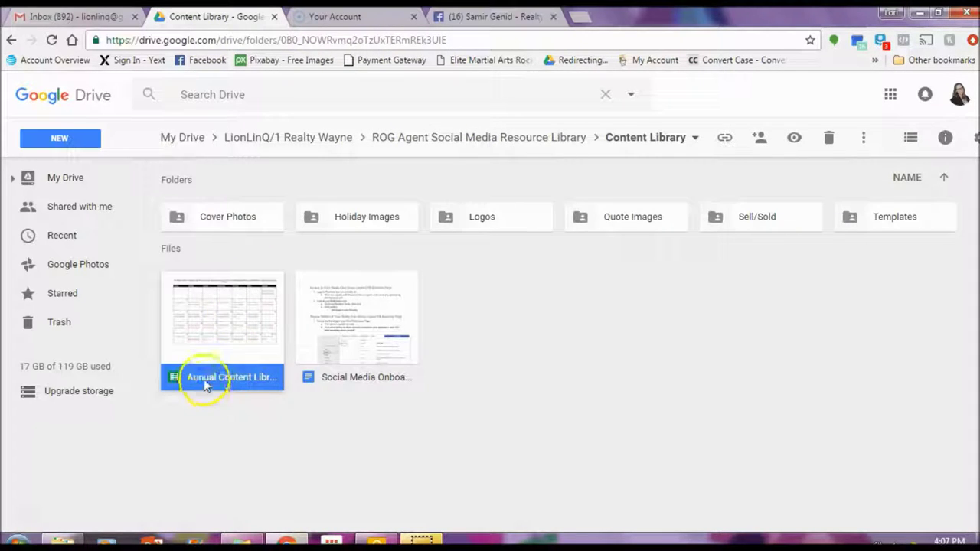
double_click(246, 346)
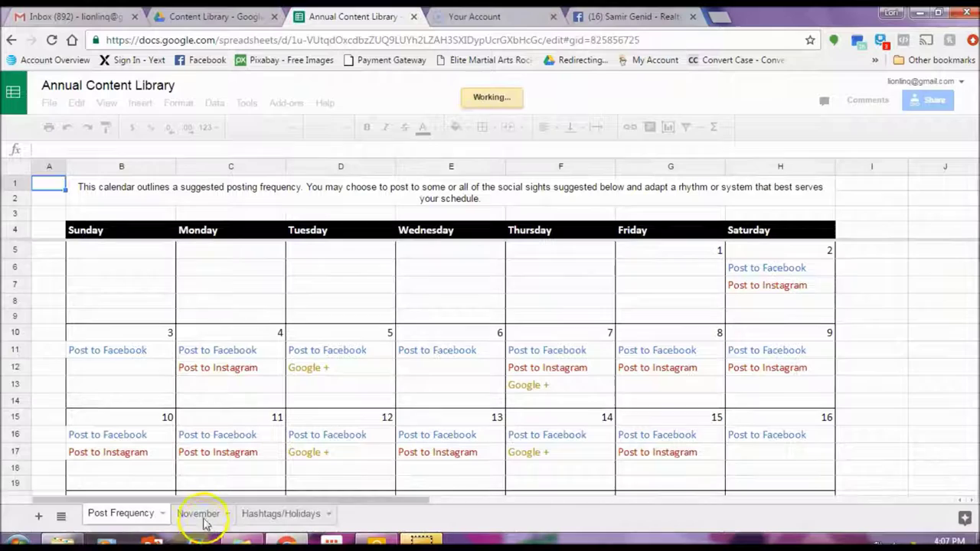
Step: Copy the PomptonLakes tour message from November cell B10, excluding the editing note
left_click(200, 514)
double_click(379, 253)
left_click(337, 295)
left_click(339, 260)
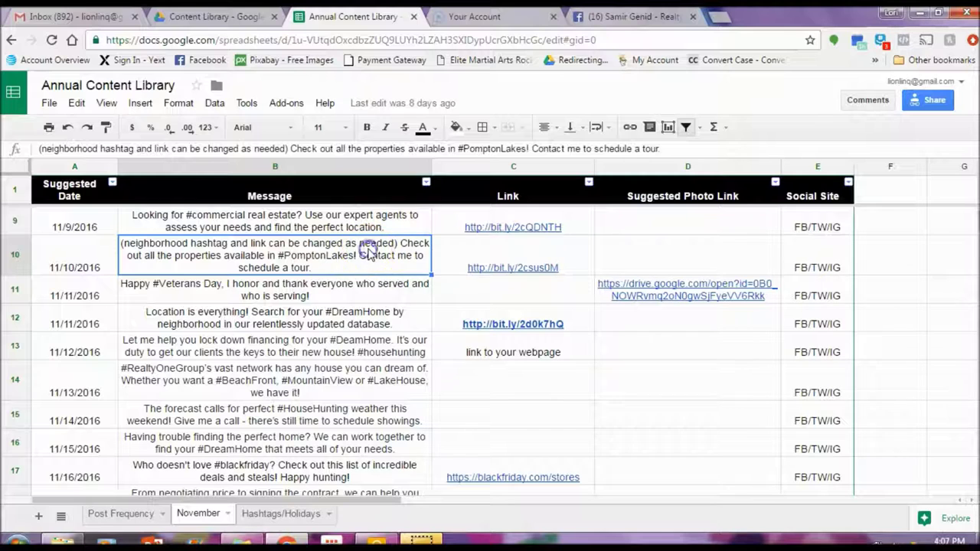
double_click(369, 252)
left_click_drag(402, 242, 817, 242)
right_click(802, 242)
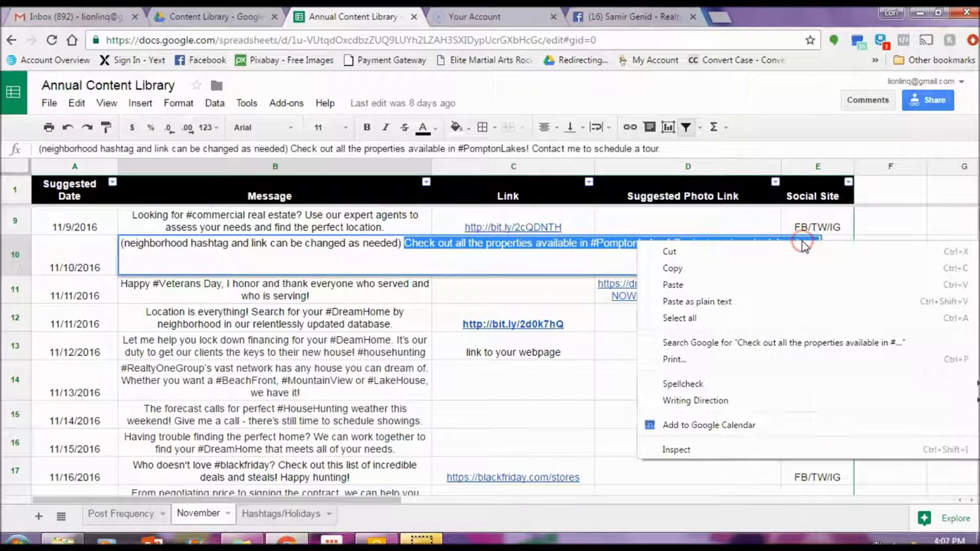
left_click(782, 270)
left_click(624, 16)
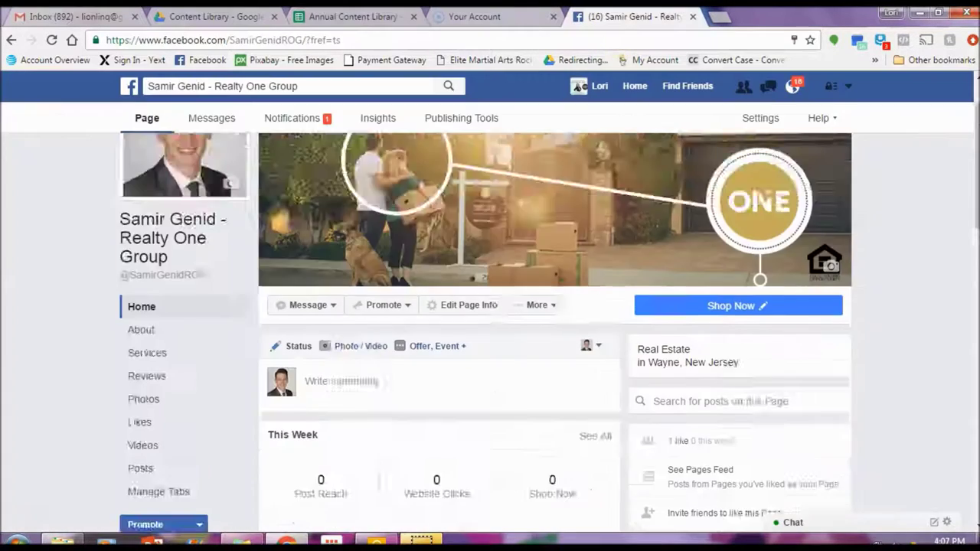
Step: Paste the tour message into a status, change #PomptonLakes to #Wayne, and choose photo upload
left_click(335, 310)
right_click(337, 312)
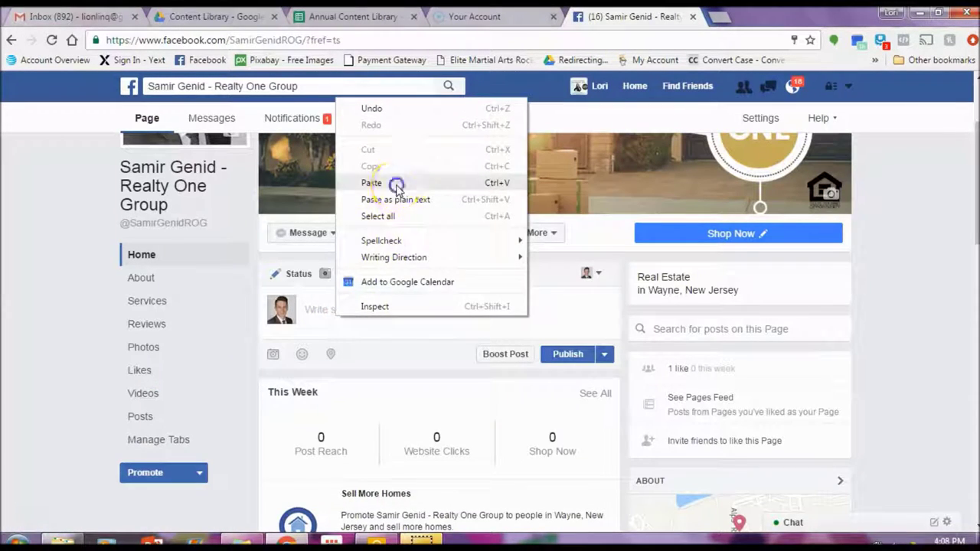
left_click(372, 183)
left_click(395, 230)
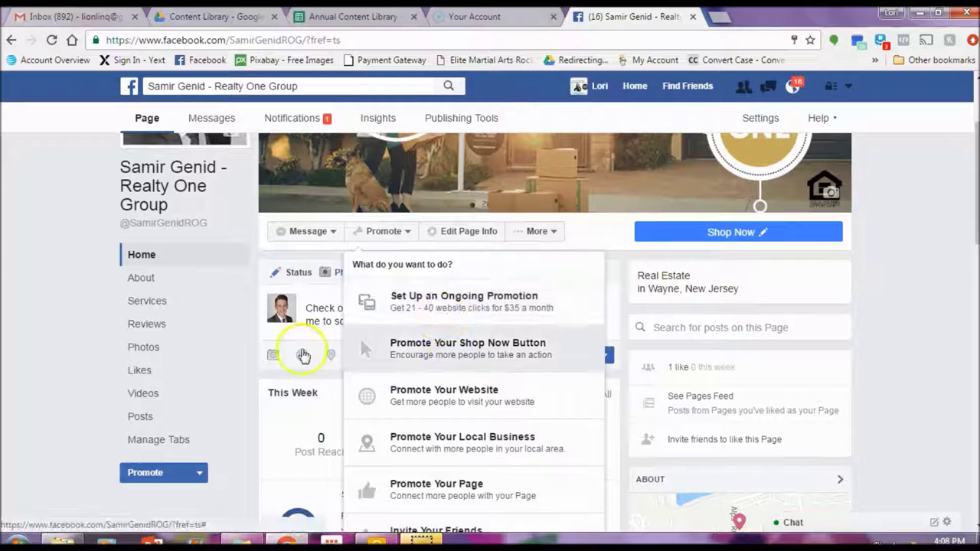
left_click(41, 265)
double_click(493, 309)
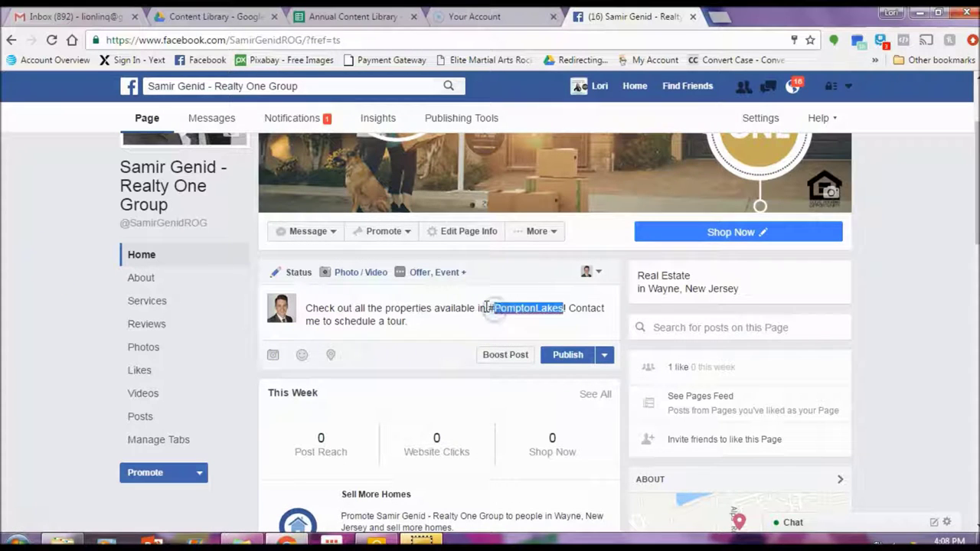
type("Way")
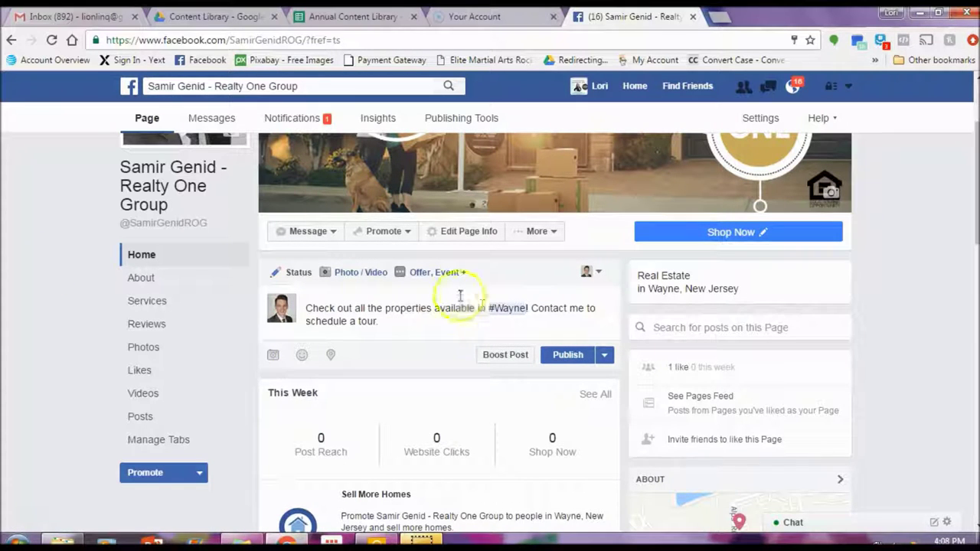
type(".")
left_click(347, 277)
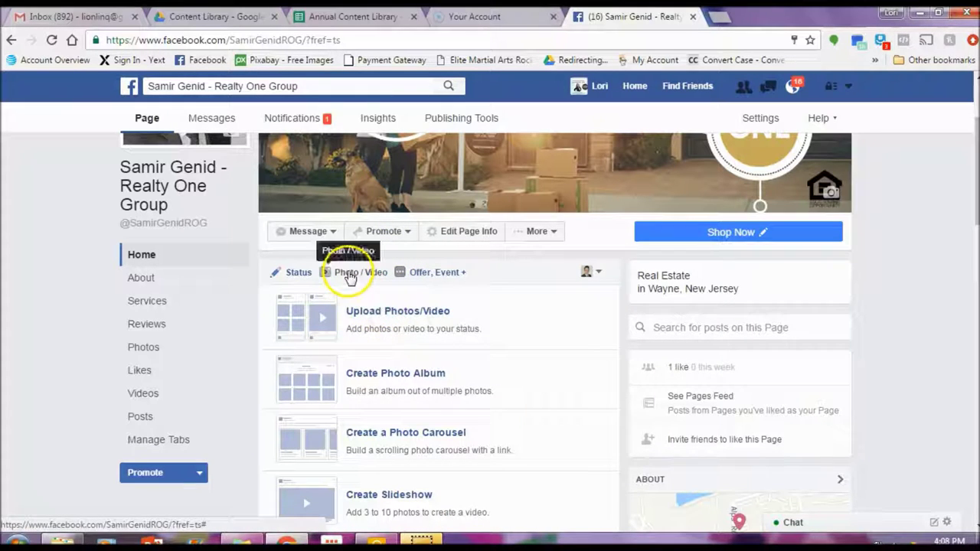
left_click(375, 314)
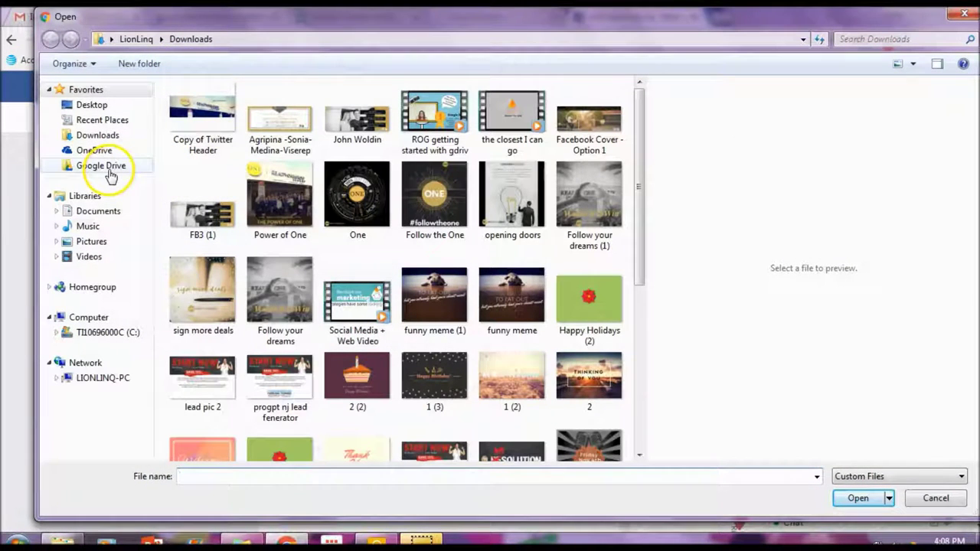
Step: Attach the HOME image from Google Drive > Content Library > Quote Images to the post
left_click(97, 171)
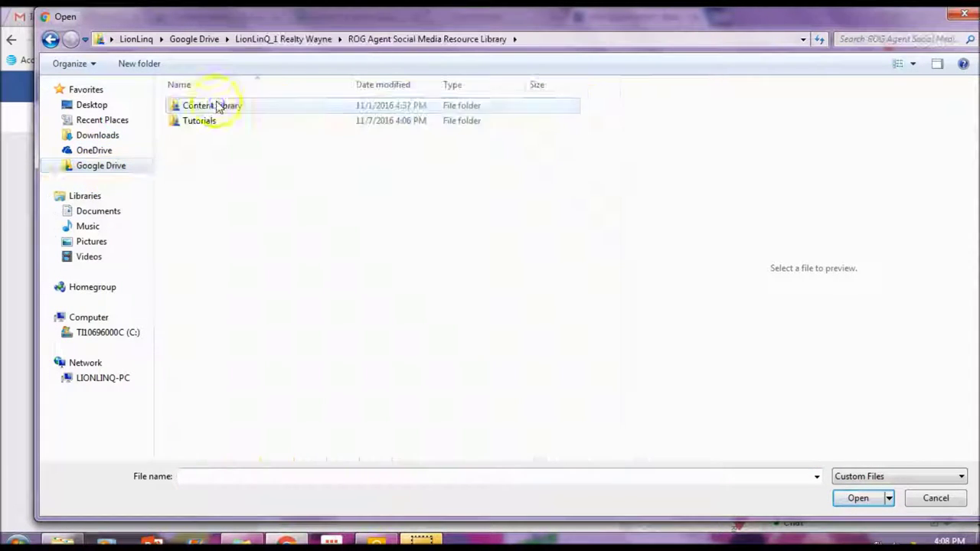
double_click(219, 104)
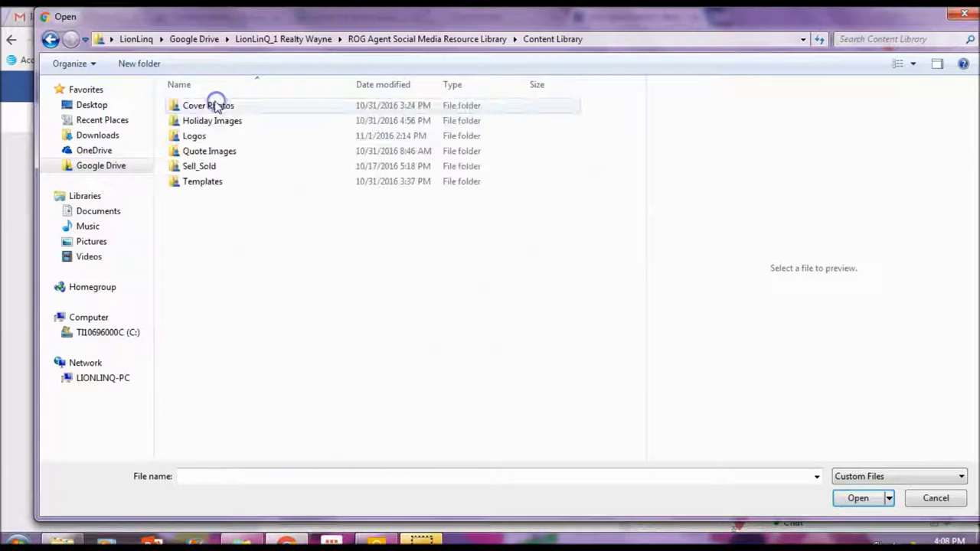
left_click(218, 152)
double_click(217, 152)
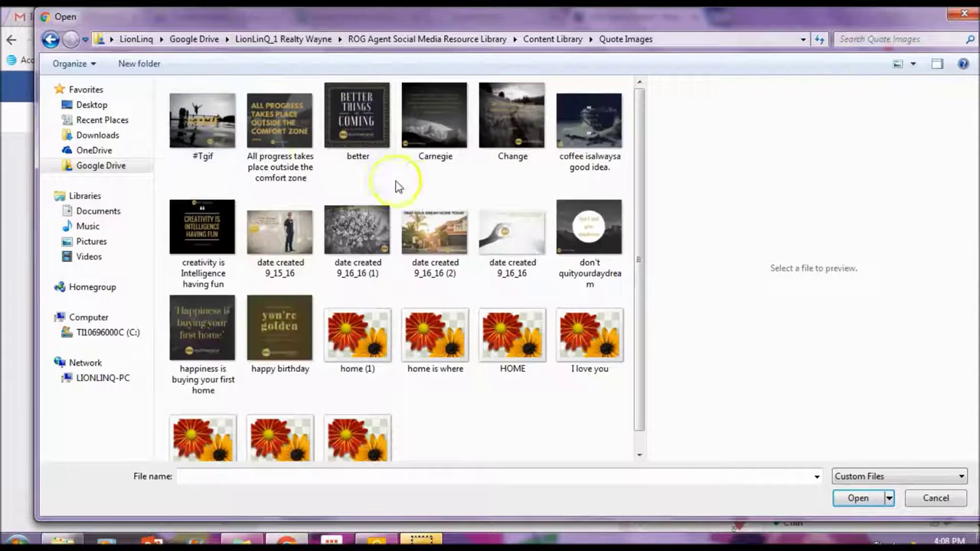
left_click(358, 108)
left_click(282, 123)
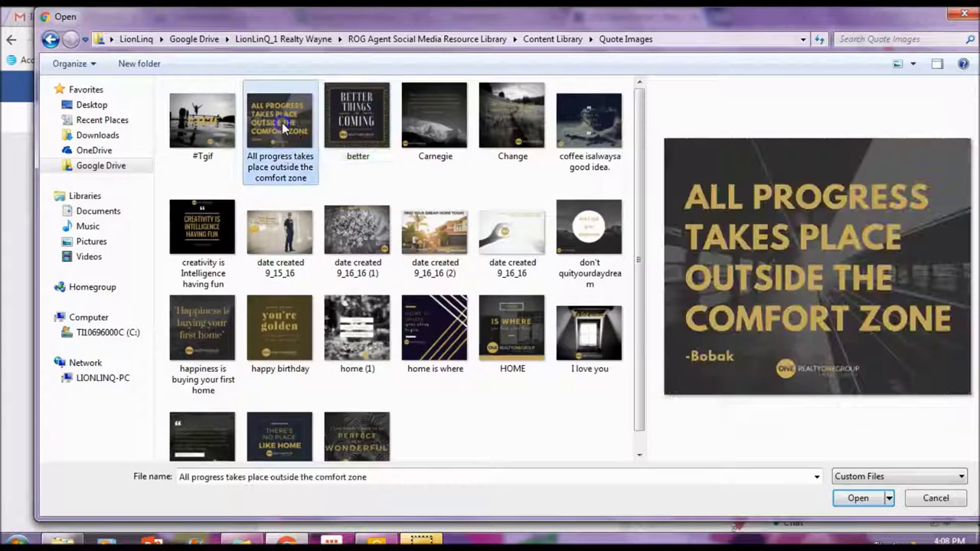
double_click(511, 329)
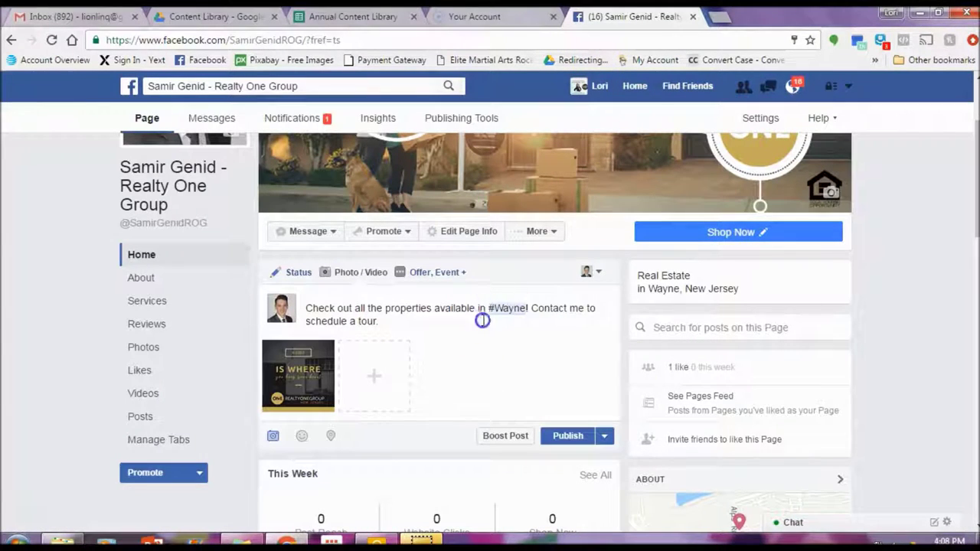
Step: Choose to schedule the post and pick 11/10/2016 as the publish date
scroll(472, 339, "down", 1)
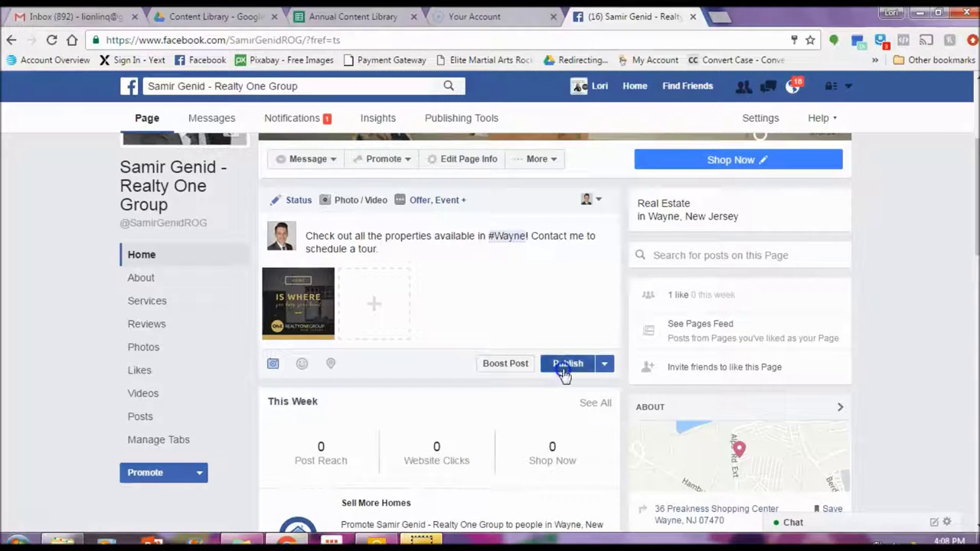
left_click(599, 368)
left_click(604, 372)
left_click(589, 390)
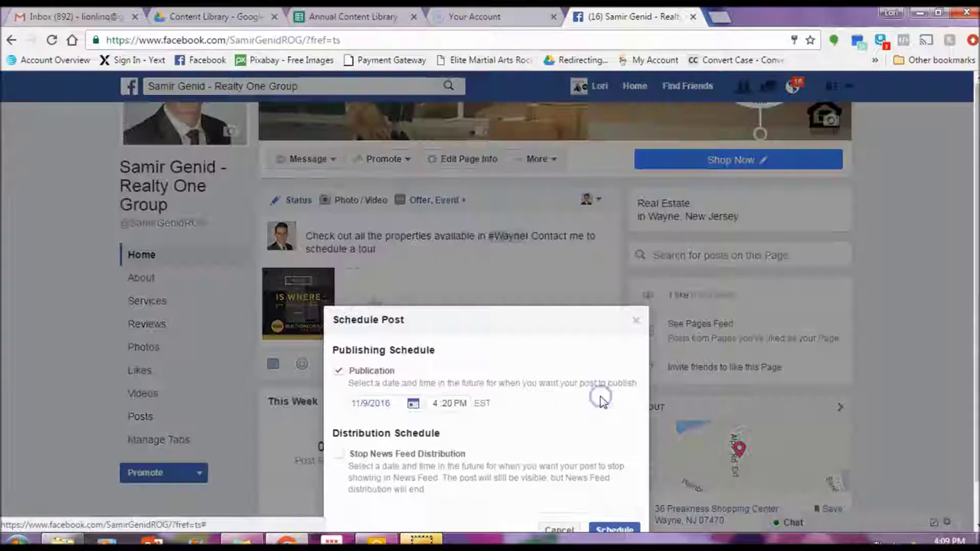
left_click(411, 357)
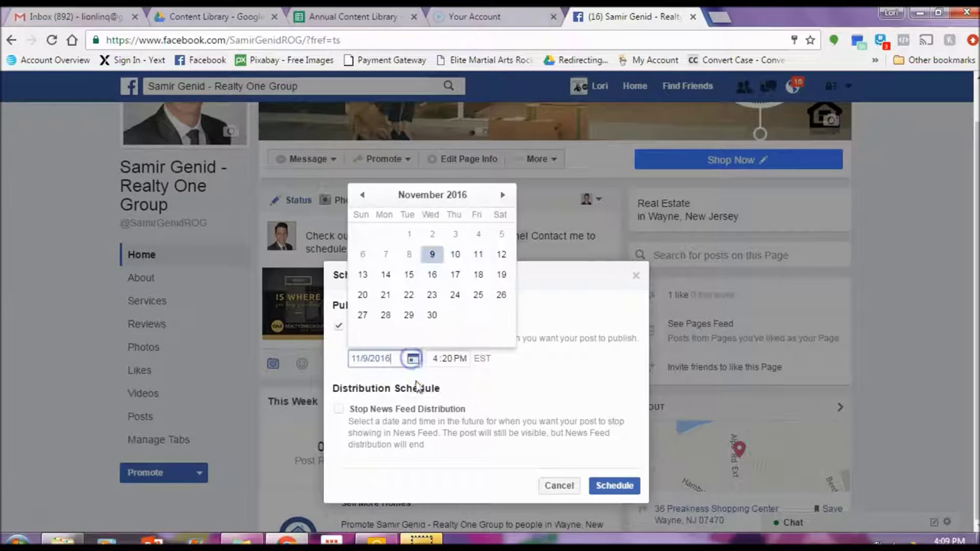
left_click(456, 257)
Step: Set the publish time to 4:00 PM, cancel scheduling, and go to the page's Videos section
left_click(451, 359)
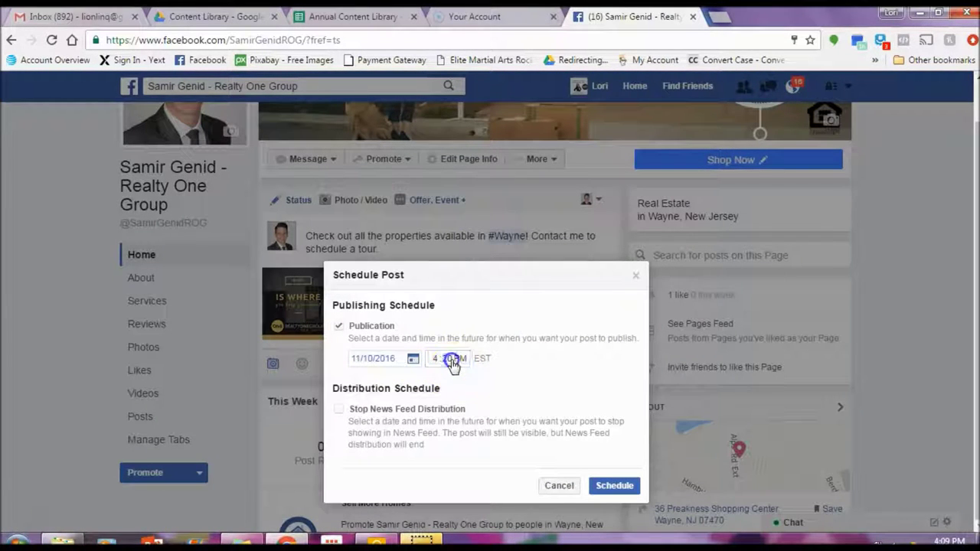
type("00")
left_click(502, 375)
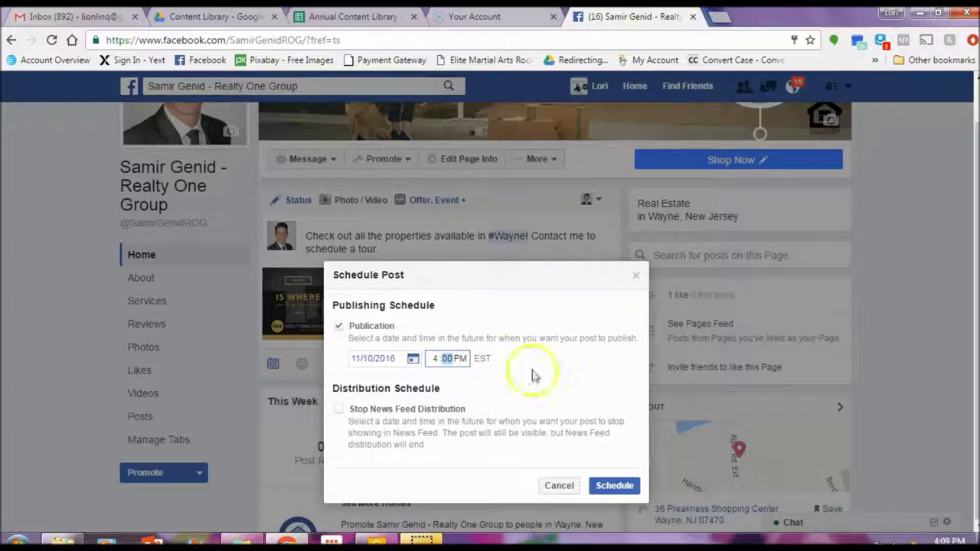
left_click(457, 365)
left_click(672, 499)
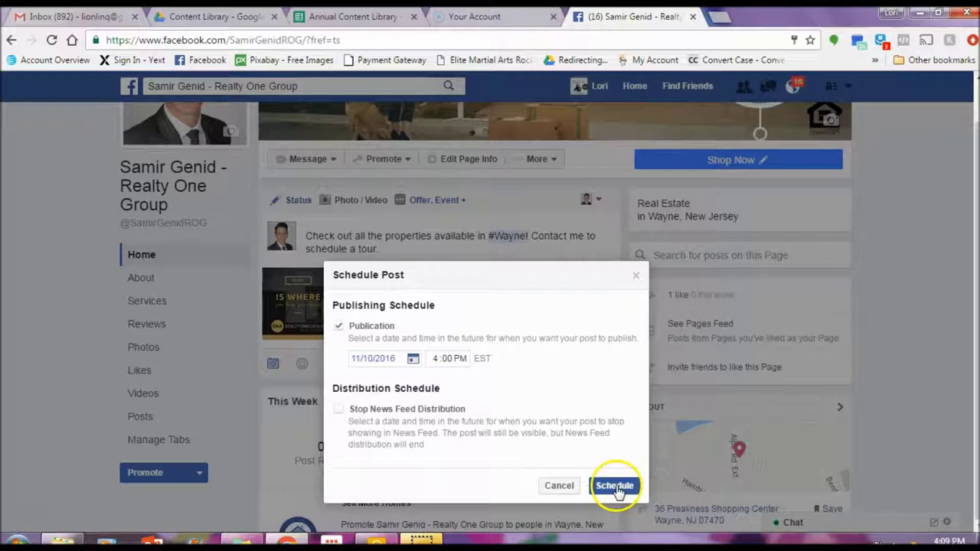
left_click(578, 496)
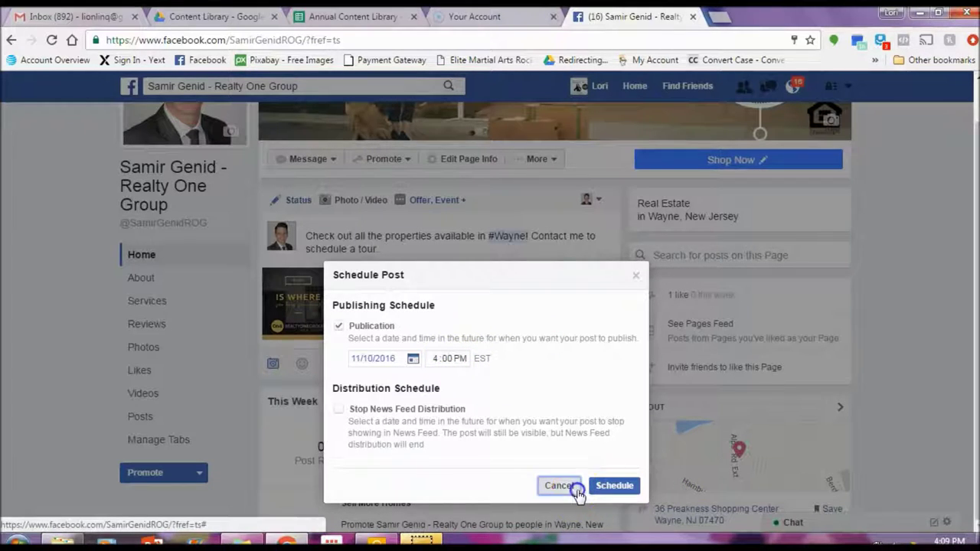
left_click(144, 393)
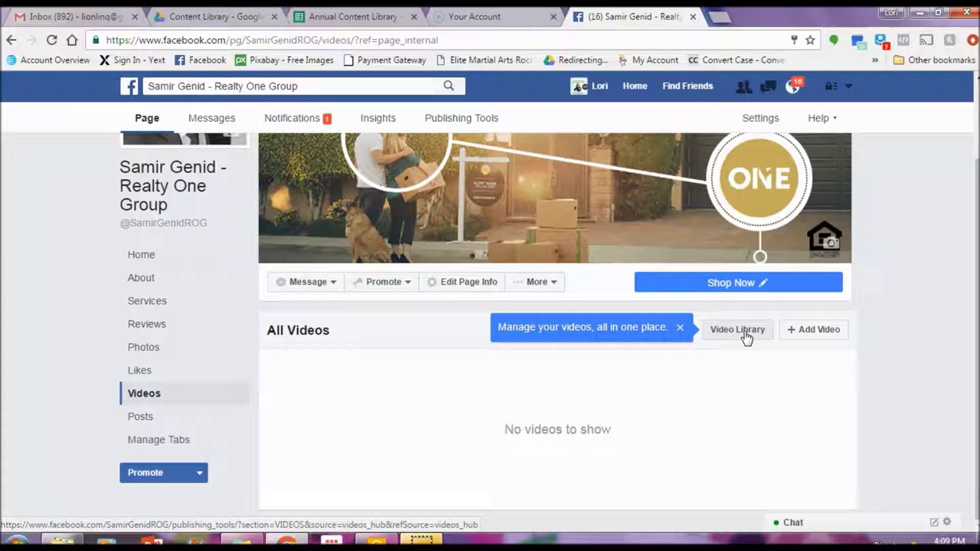
Step: Check the empty Video Library and Add Video areas, then open the Shop Now button options
left_click(739, 354)
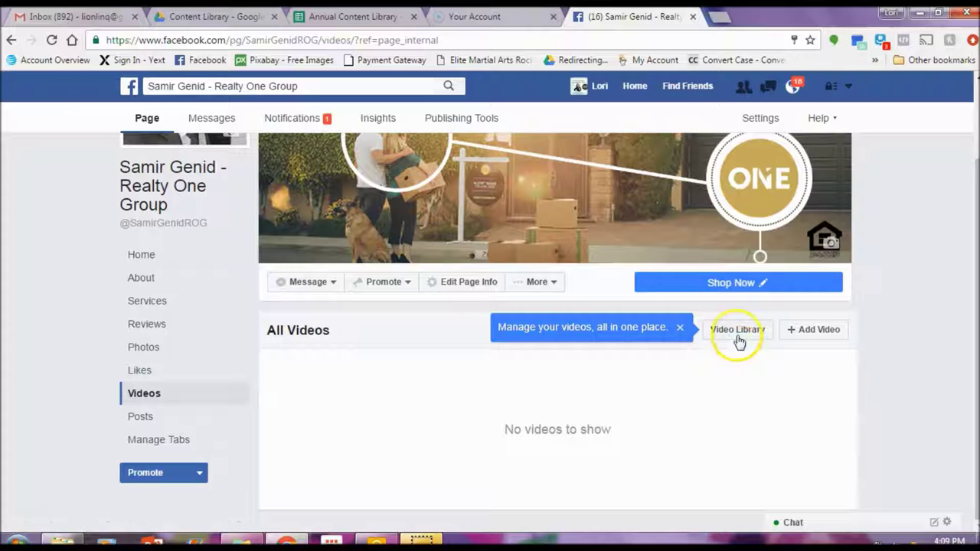
left_click(815, 331)
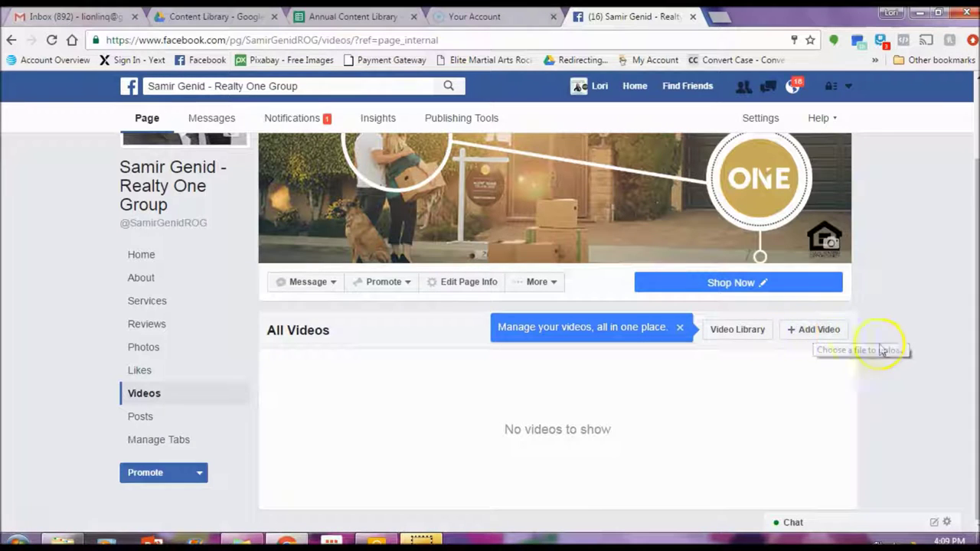
scroll(880, 314, "up", 2)
left_click(747, 378)
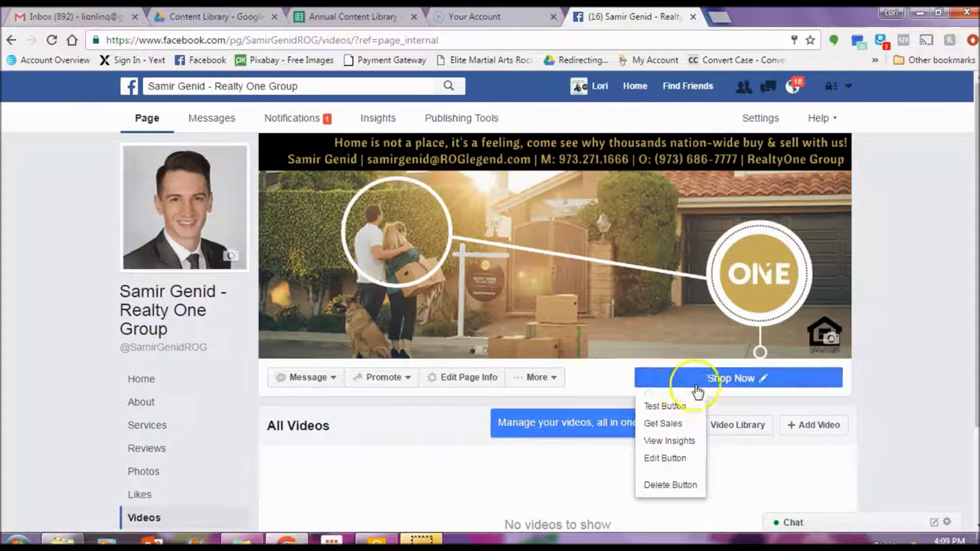
Step: In the Shop Now editor, browse the Learn More, Book our Services and Get in Touch categories
left_click(664, 459)
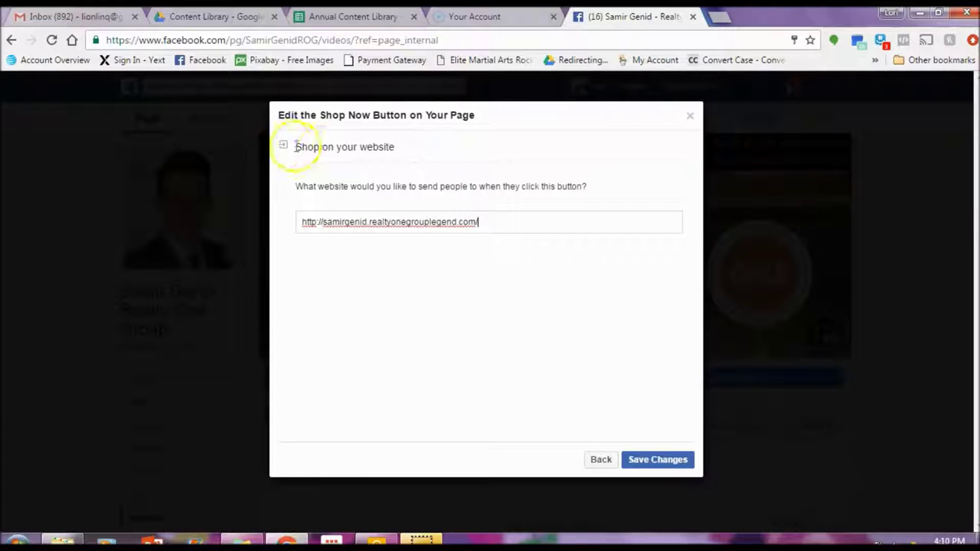
left_click(594, 460)
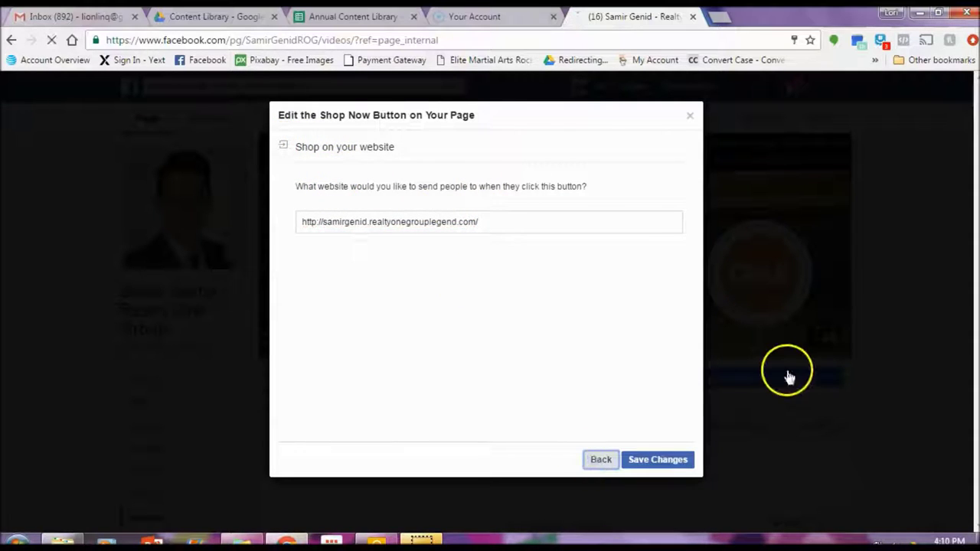
left_click(574, 271)
left_click(505, 196)
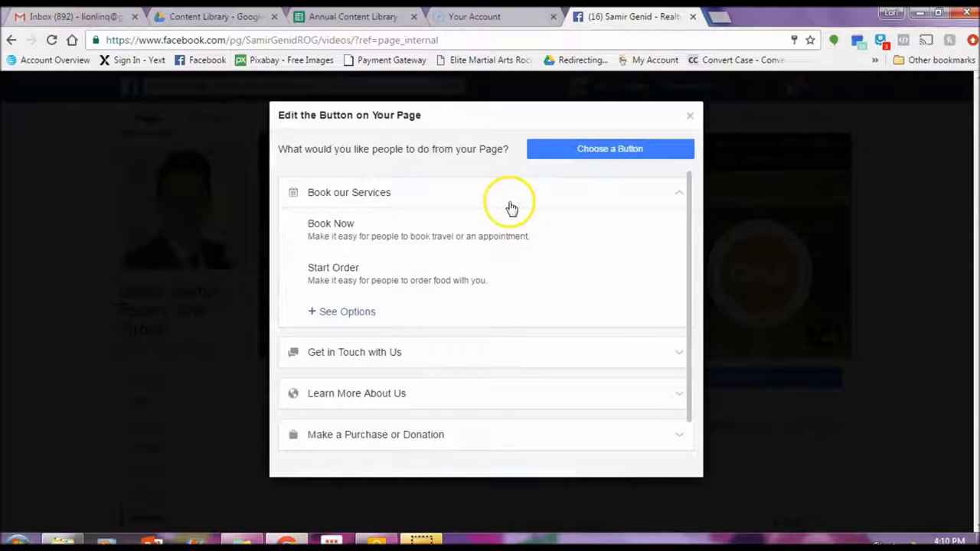
left_click(490, 191)
left_click(457, 184)
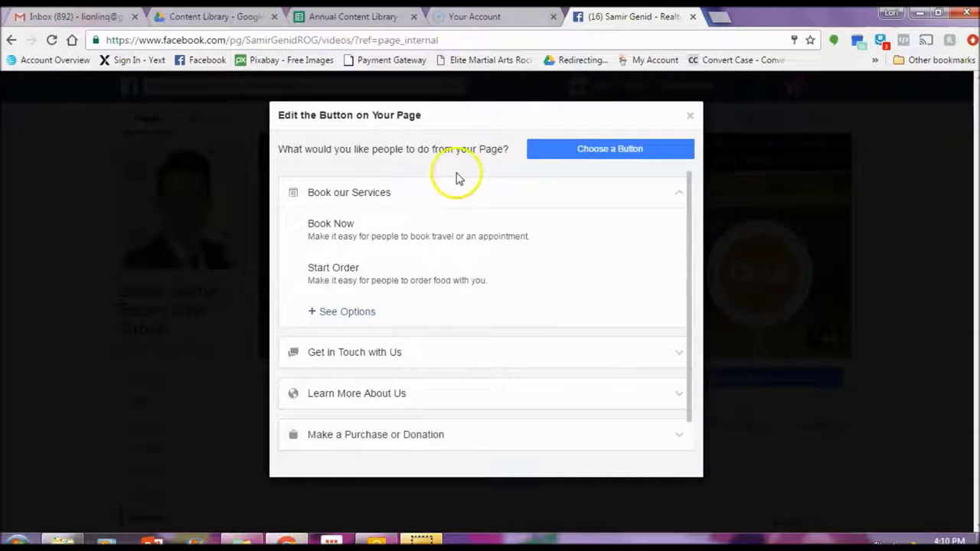
left_click(463, 352)
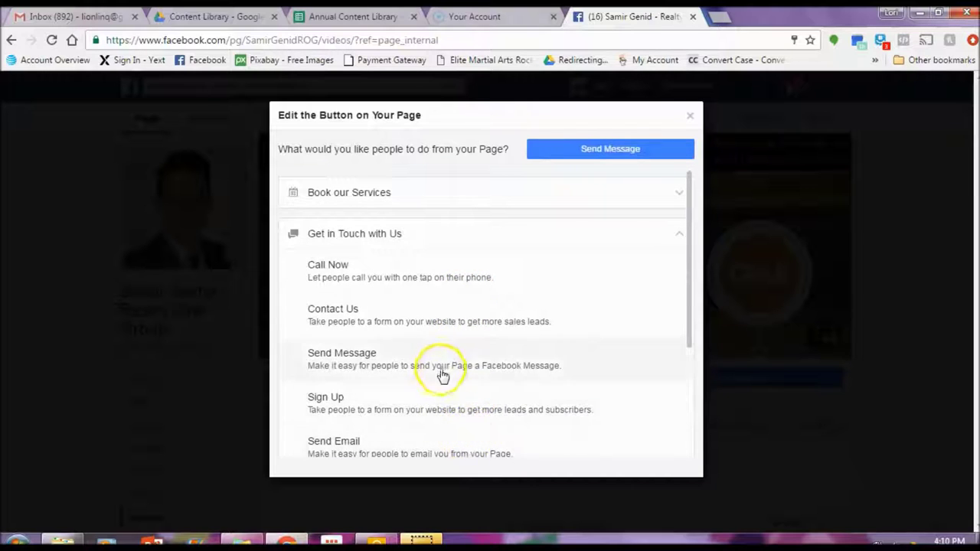
left_click(442, 371)
Step: Try Send Email, revert to Book our Services, and close the editor without saving
left_click(452, 277)
left_click(459, 230)
left_click(455, 192)
left_click(450, 350)
left_click(450, 444)
left_click(450, 233)
left_click(447, 195)
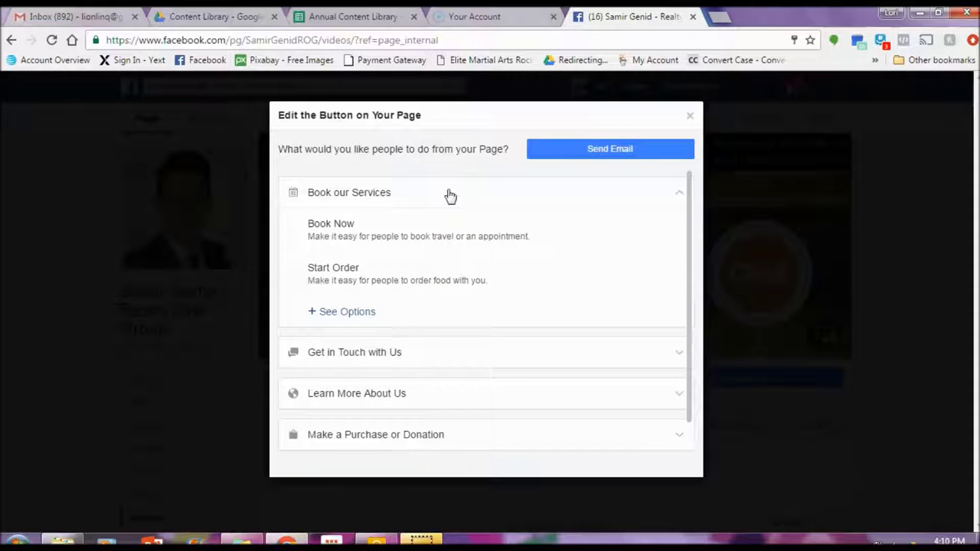
left_click(466, 352)
left_click(459, 192)
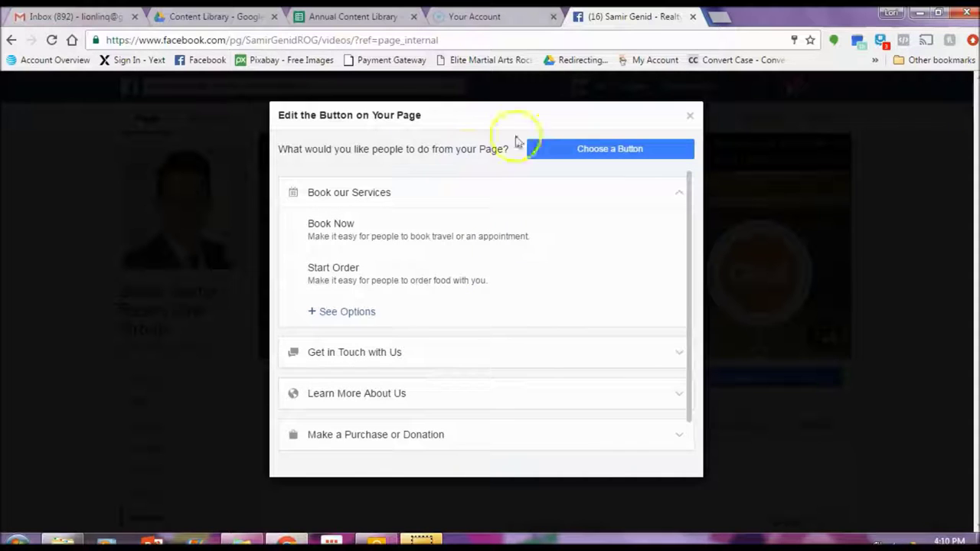
left_click(689, 120)
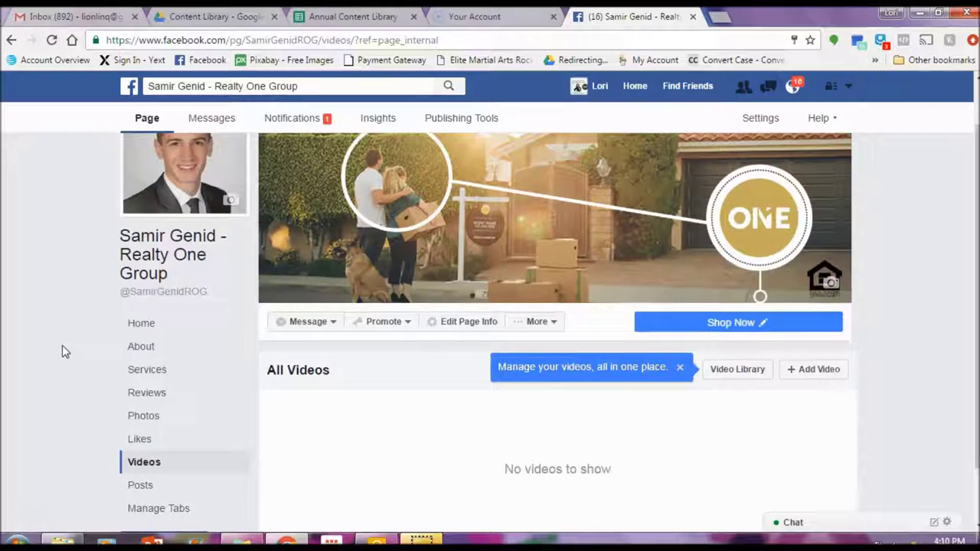
left_click(538, 376)
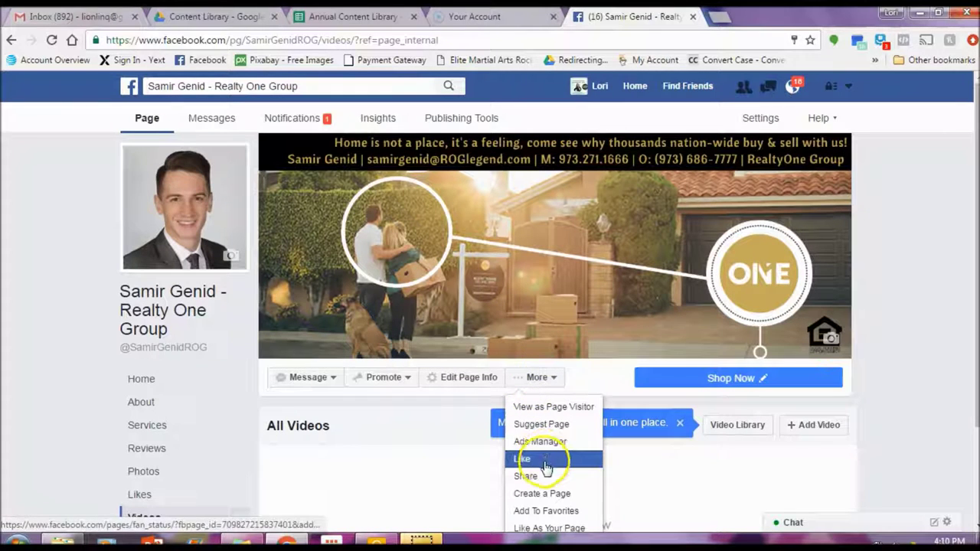
scroll(545, 463, "down", 1)
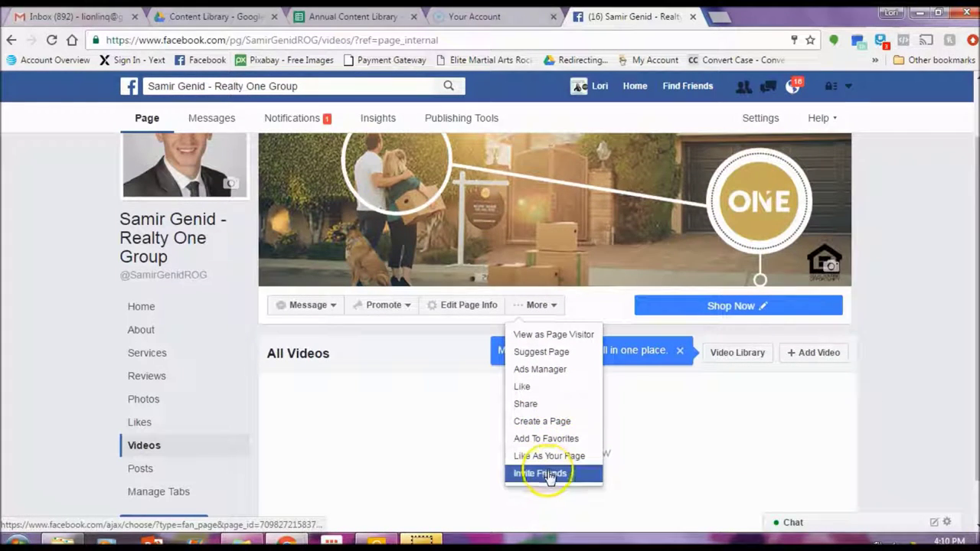
left_click(546, 473)
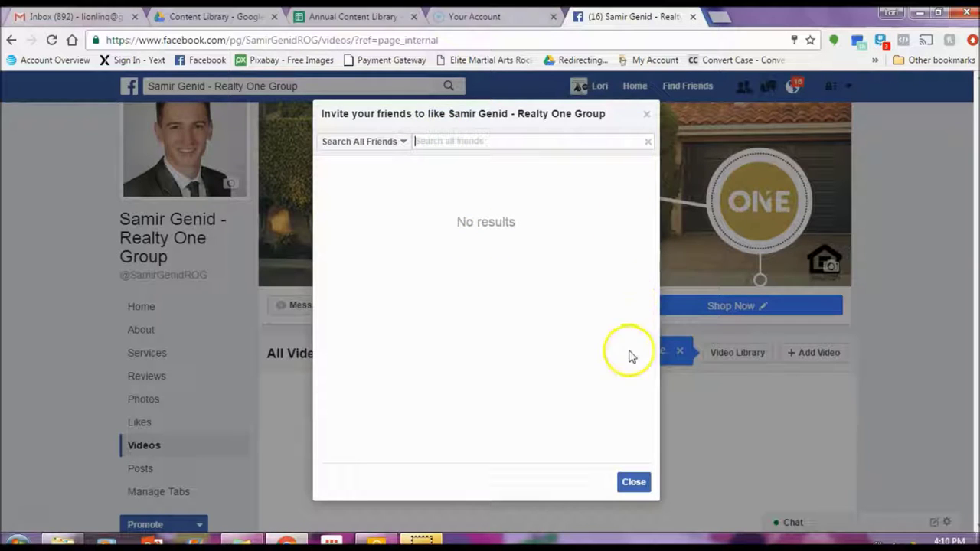
left_click(646, 115)
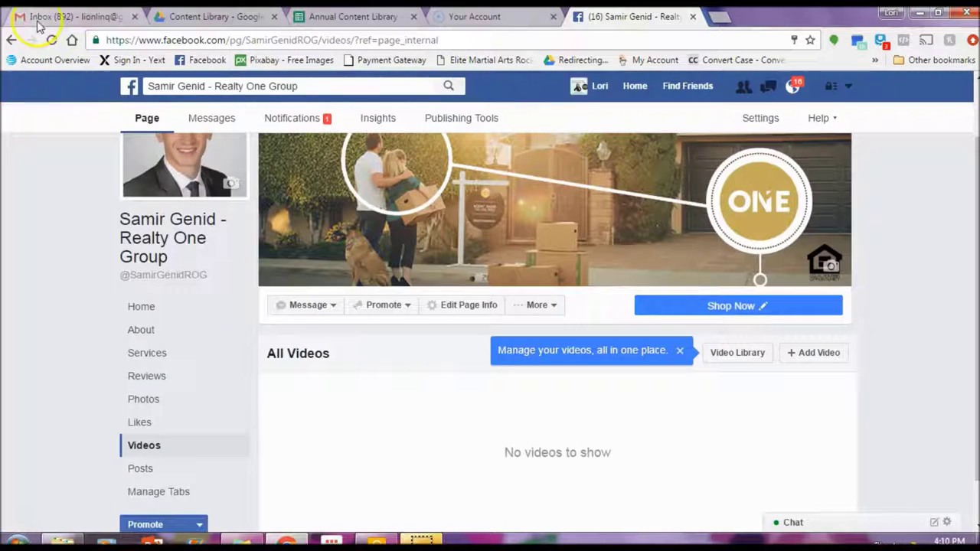
left_click(134, 88)
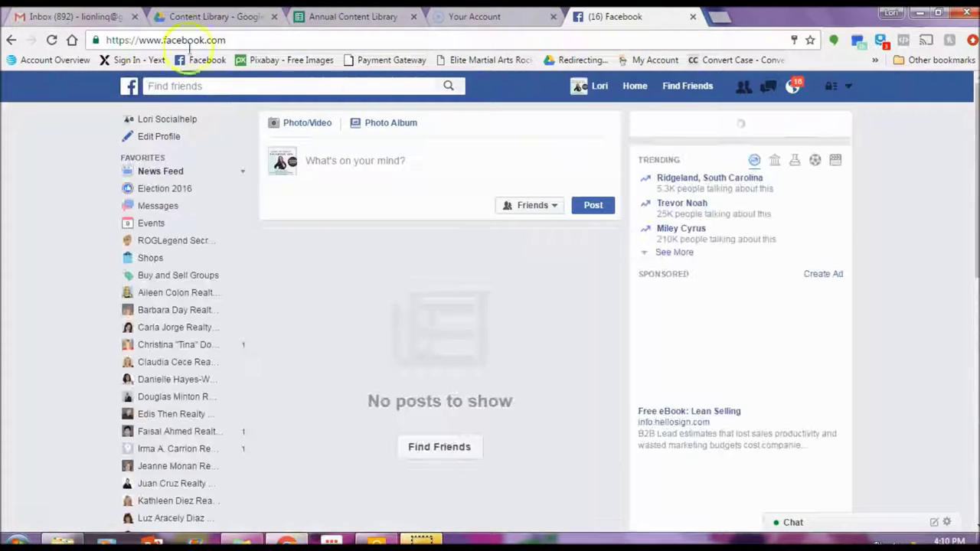
Step: Search for the page owner's name, open their personal profile and send a friend request
left_click(229, 88)
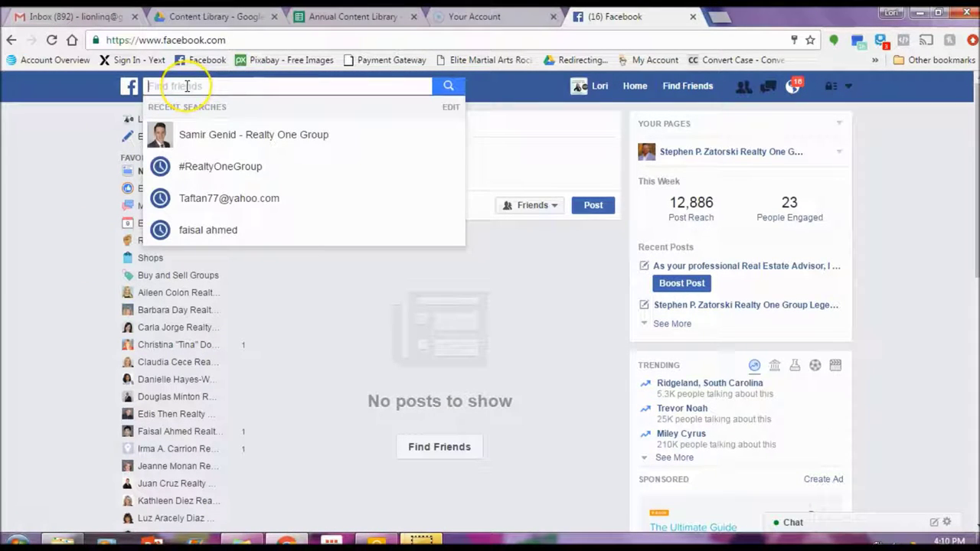
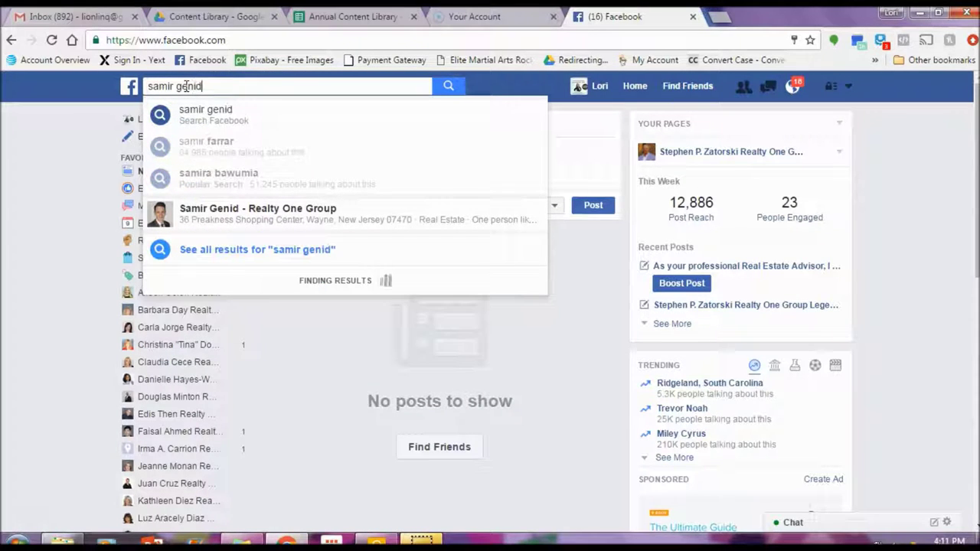
left_click(230, 181)
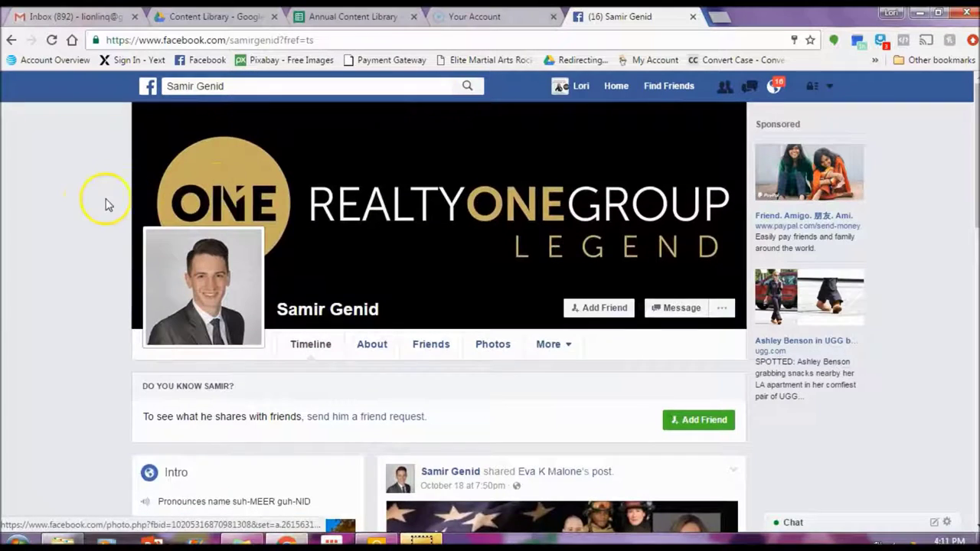
scroll(88, 204, "down", 1)
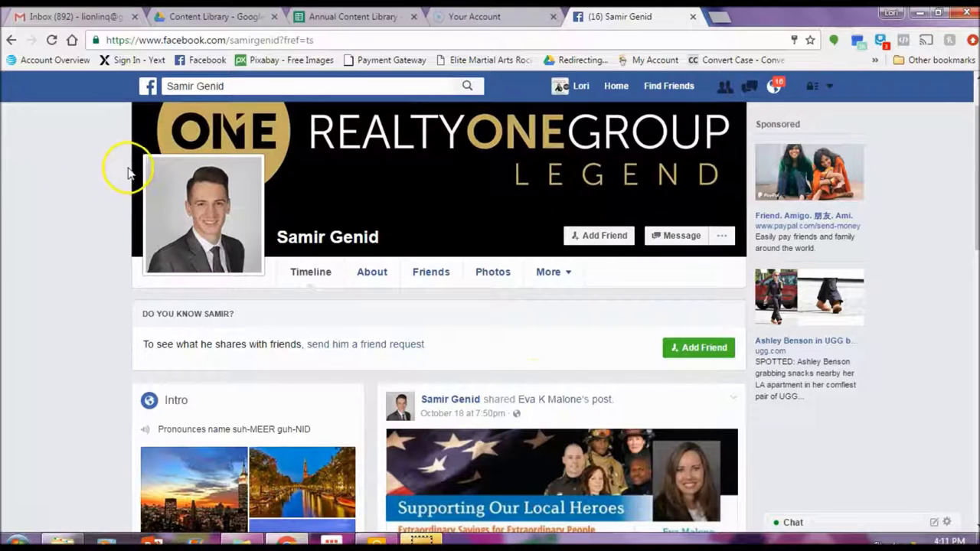
left_click(607, 238)
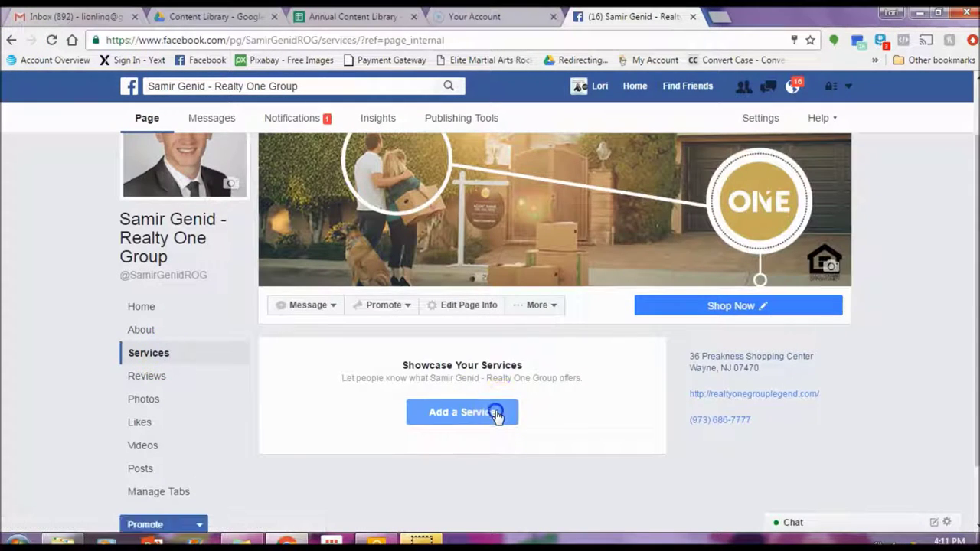
Step: Save a 'Real Estate Agent' service priced Free Consultation with a description, without a photo, then go back Home
left_click(493, 412)
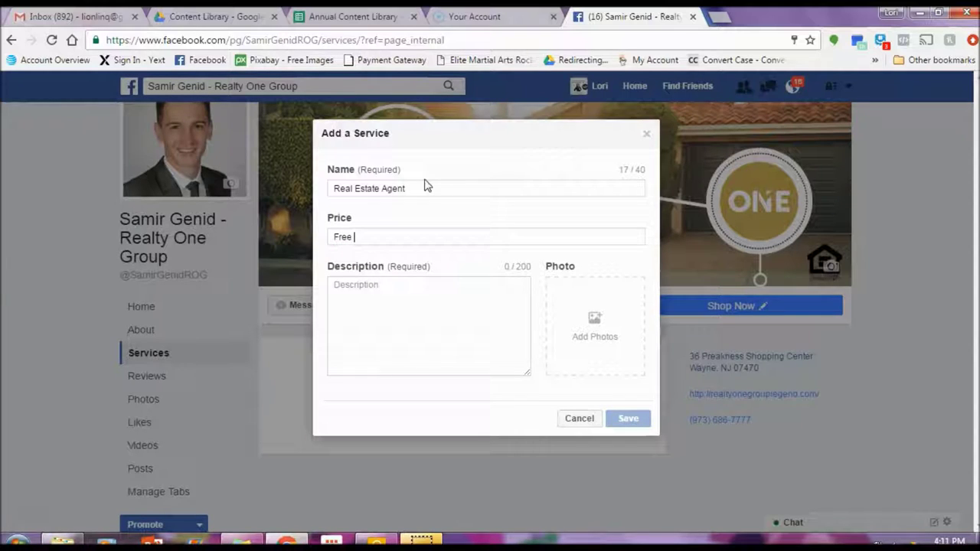
type("onsultati")
key("Tab")
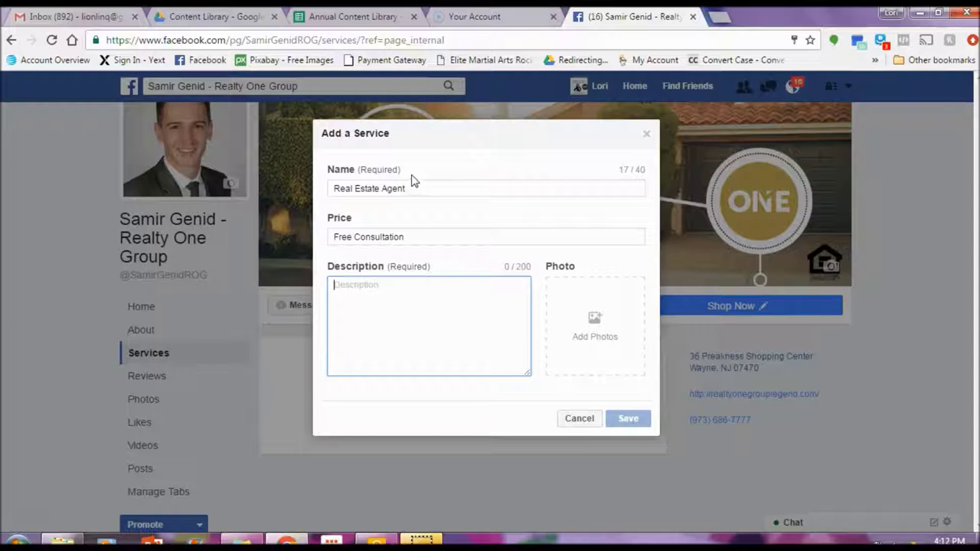
type("H")
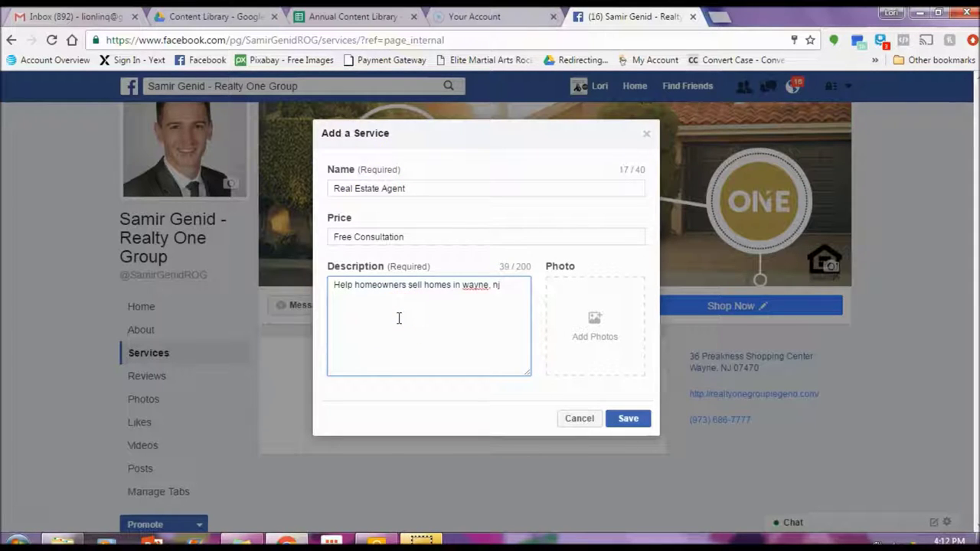
left_click(586, 313)
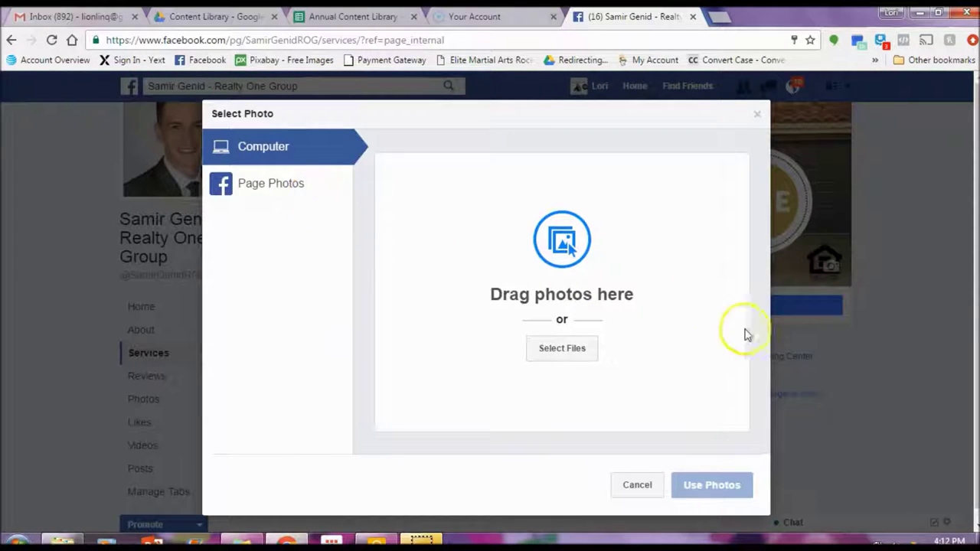
left_click(756, 118)
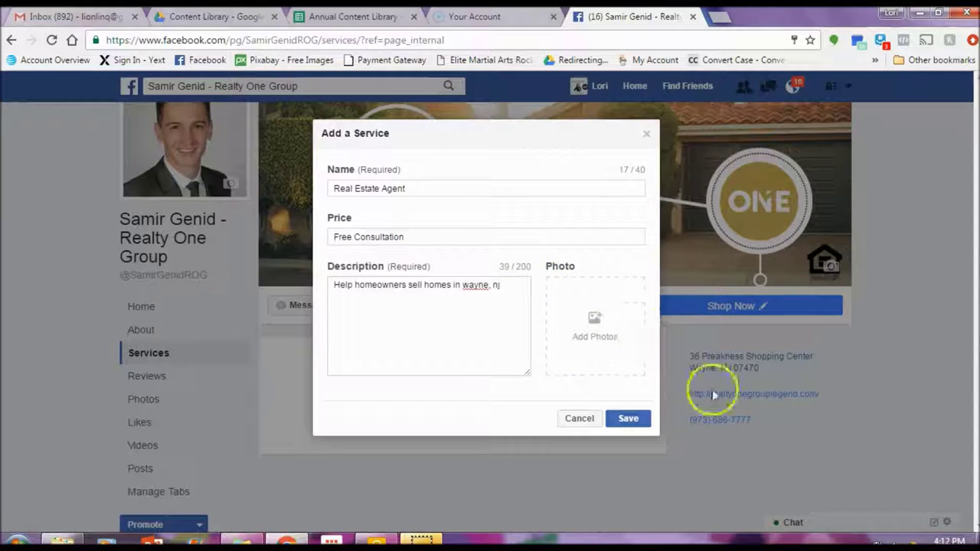
left_click(645, 422)
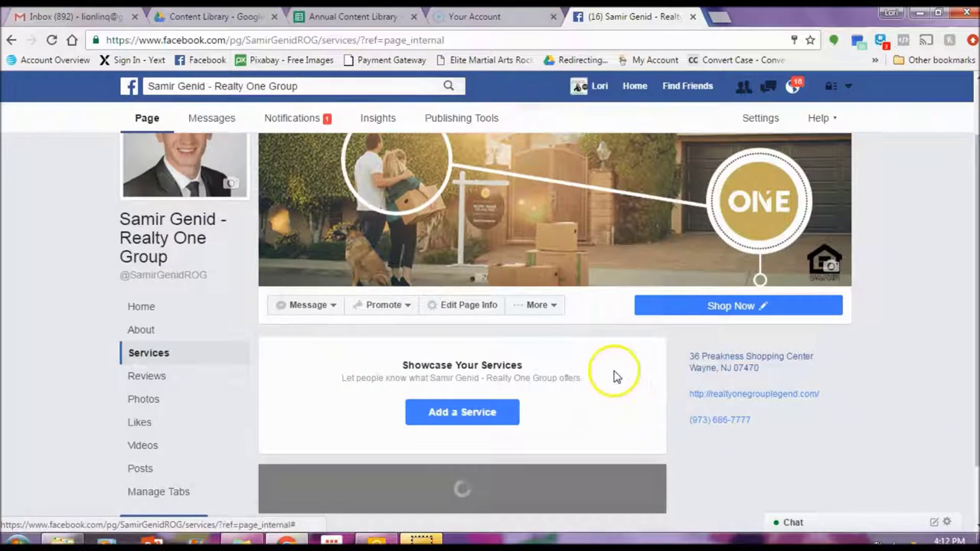
scroll(621, 393, "down", 1)
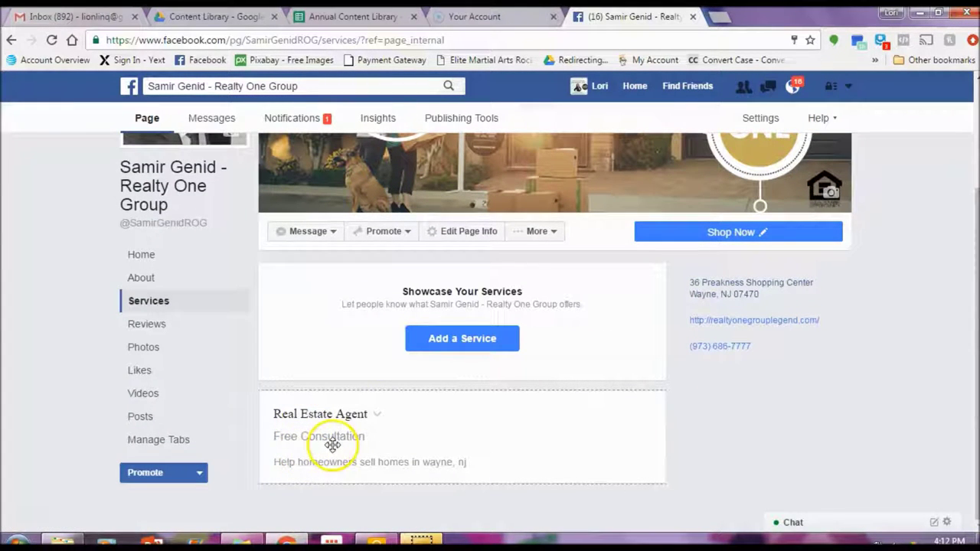
left_click(141, 254)
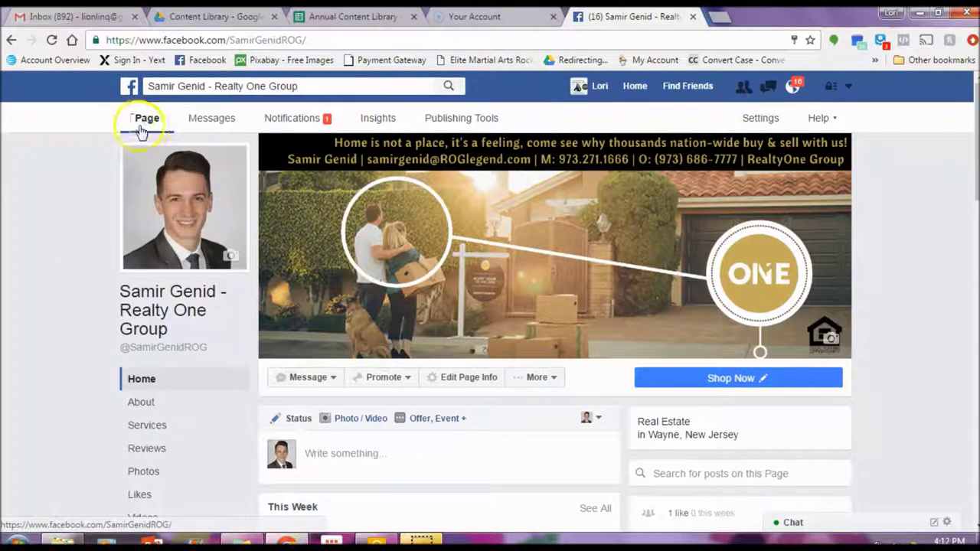
Step: Check the page's Messages and Notifications, then bring up the Insights Page Summary
left_click(212, 120)
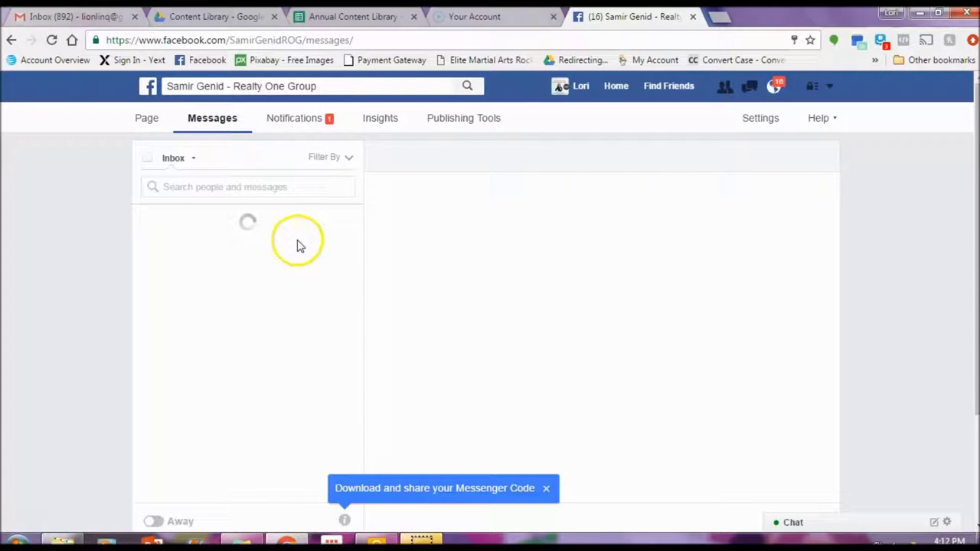
left_click(292, 122)
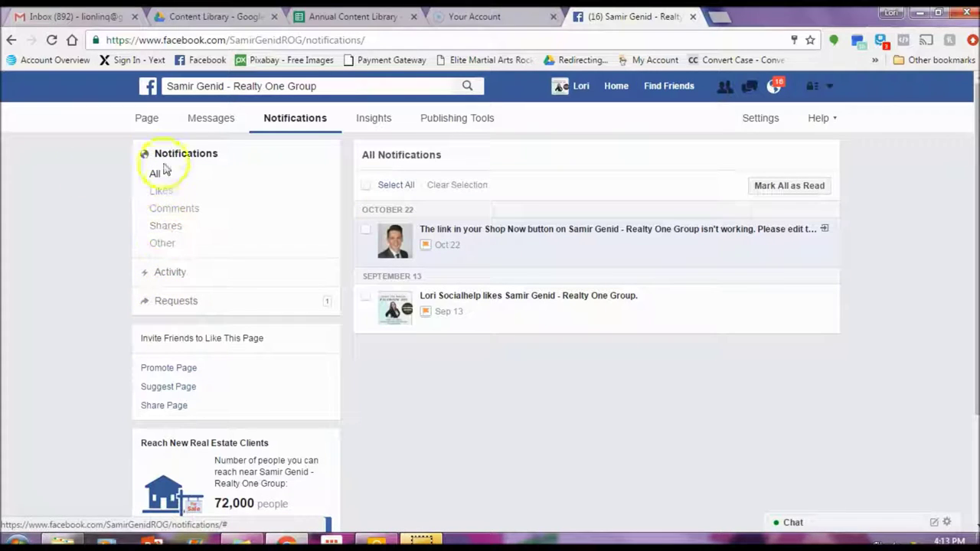
left_click(344, 119)
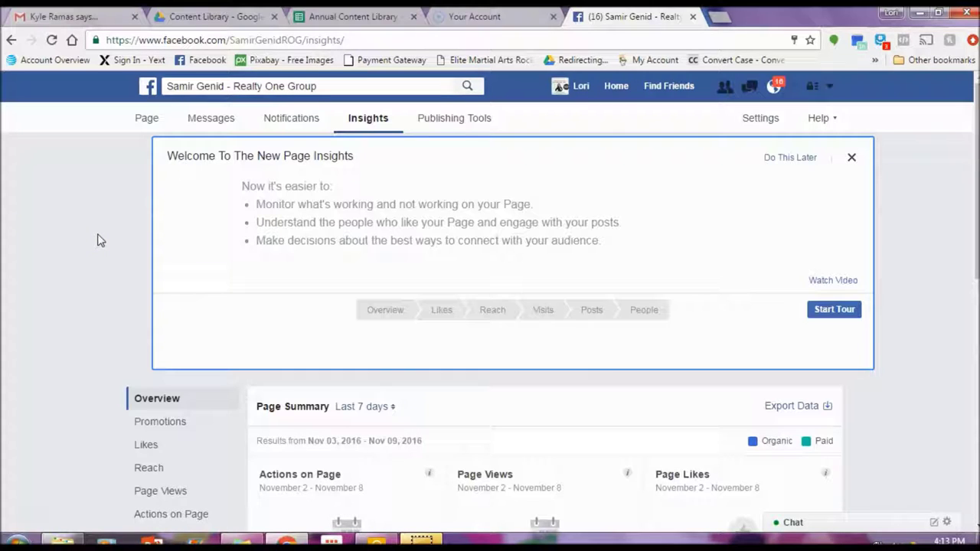
Step: Browse the Likes, Reach and Page Views insights, then go to Publishing Tools' Published Posts
scroll(88, 275, "down", 2)
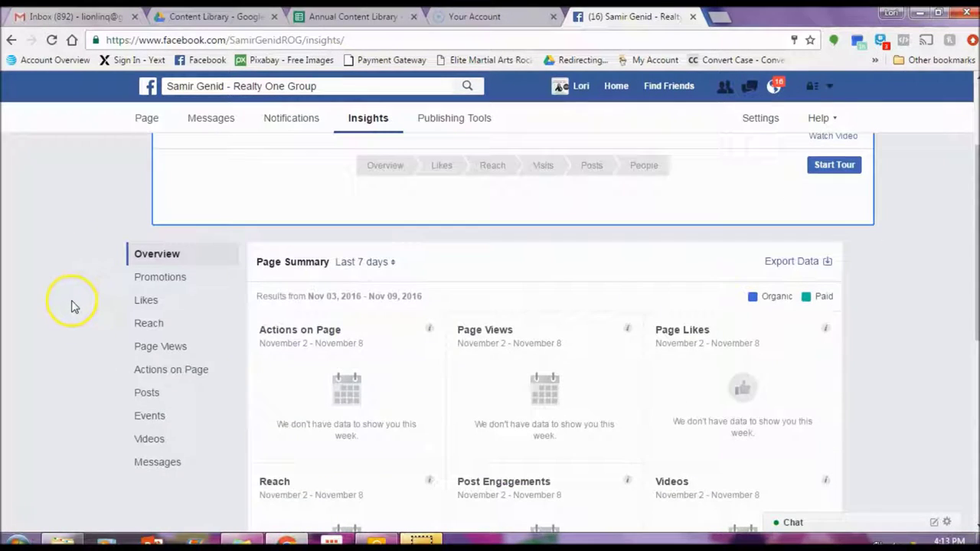
scroll(72, 303, "down", 1)
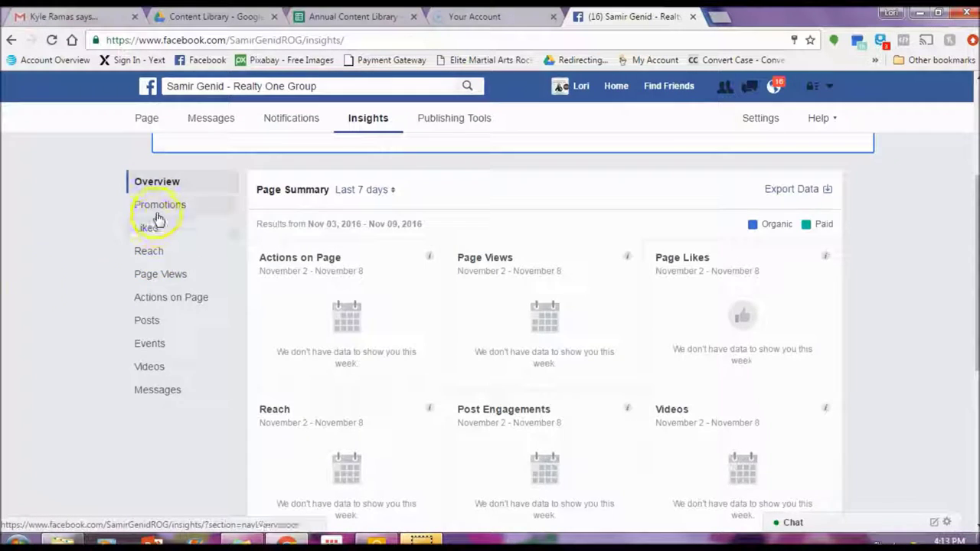
left_click(146, 227)
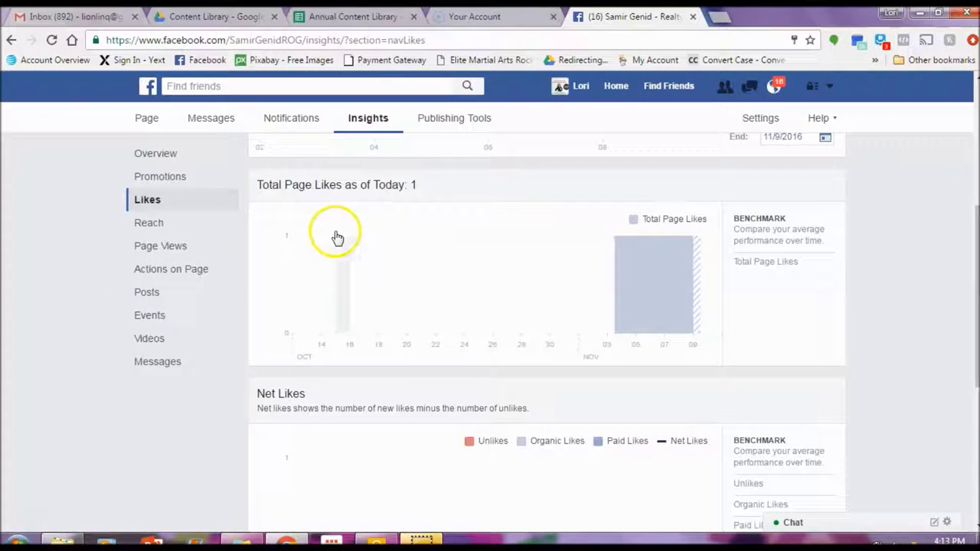
scroll(329, 241, "down", 2)
left_click(169, 230)
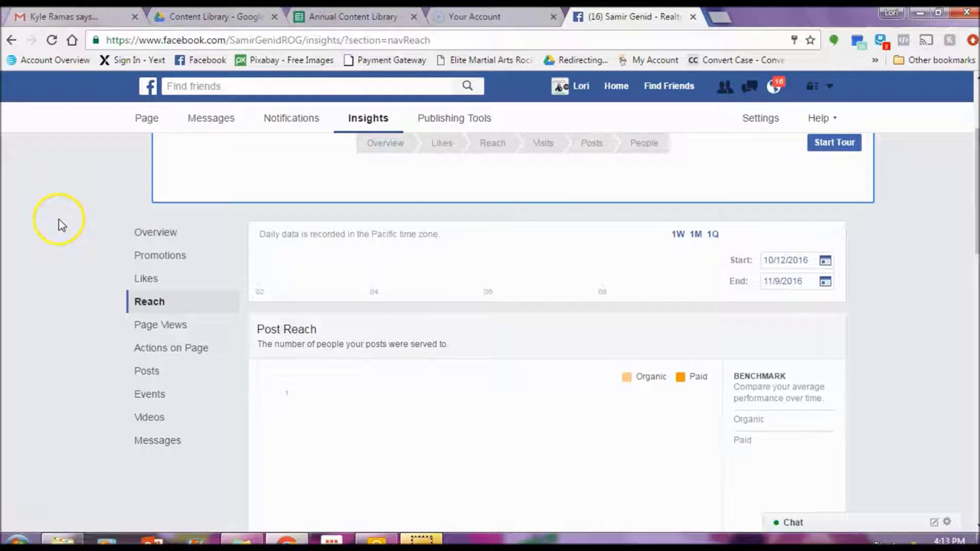
scroll(57, 228, "down", 1)
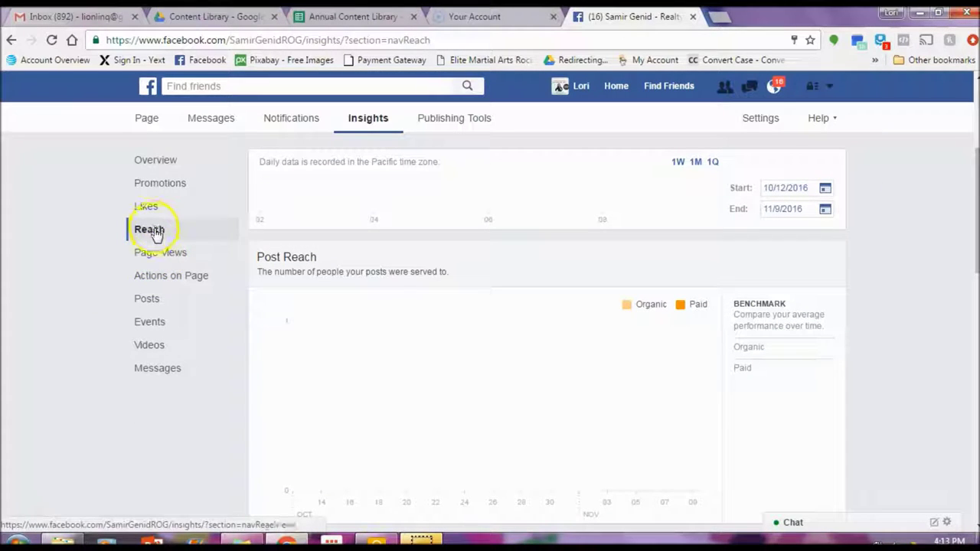
left_click(142, 252)
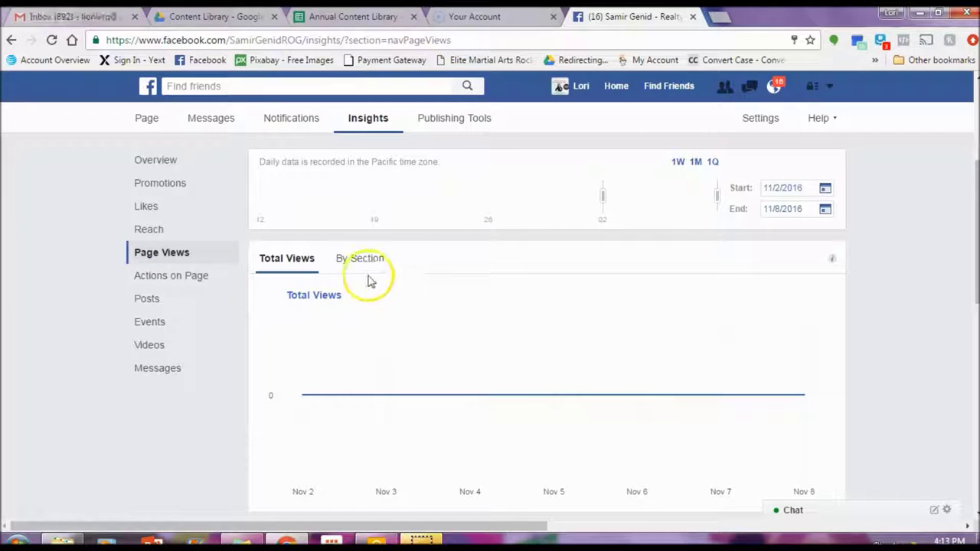
scroll(240, 260, "up", 2)
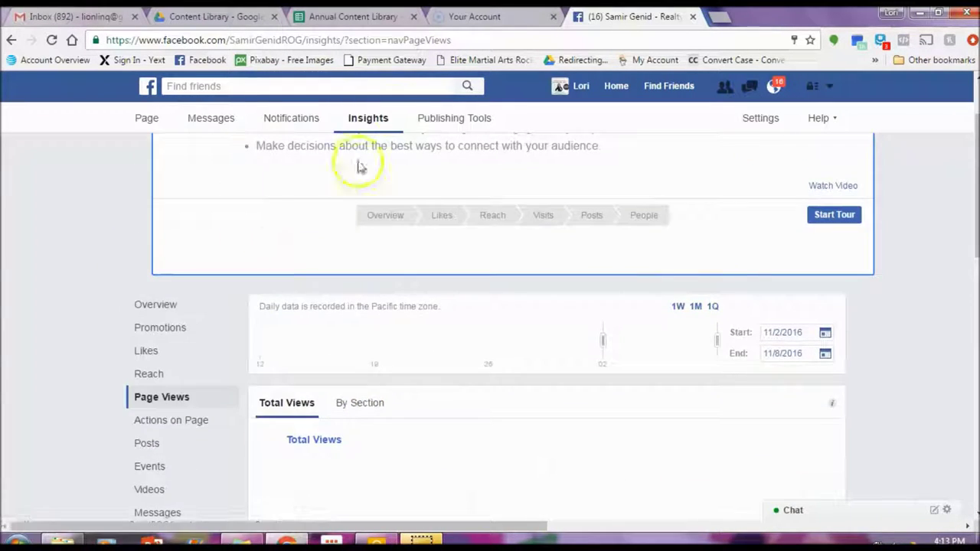
scroll(66, 393, "down", 1)
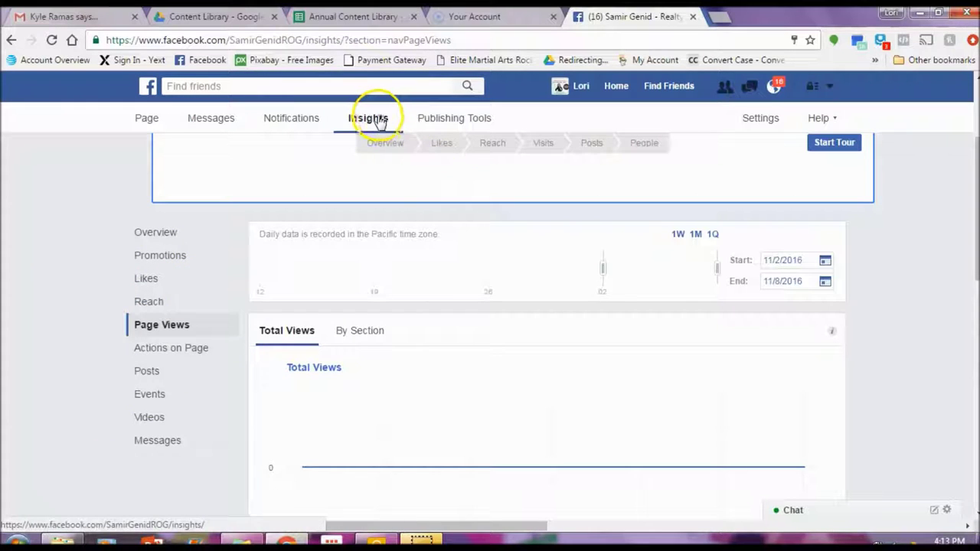
left_click(475, 119)
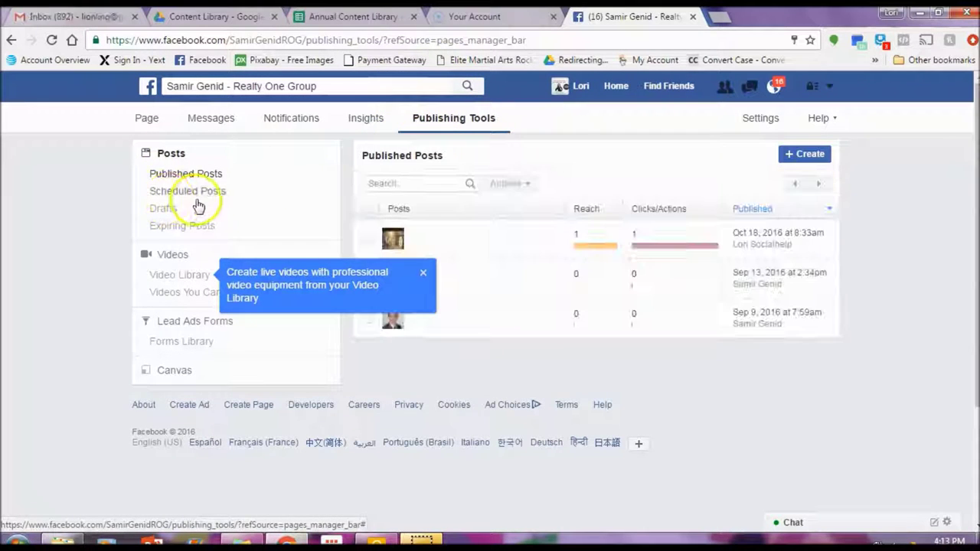
left_click(807, 155)
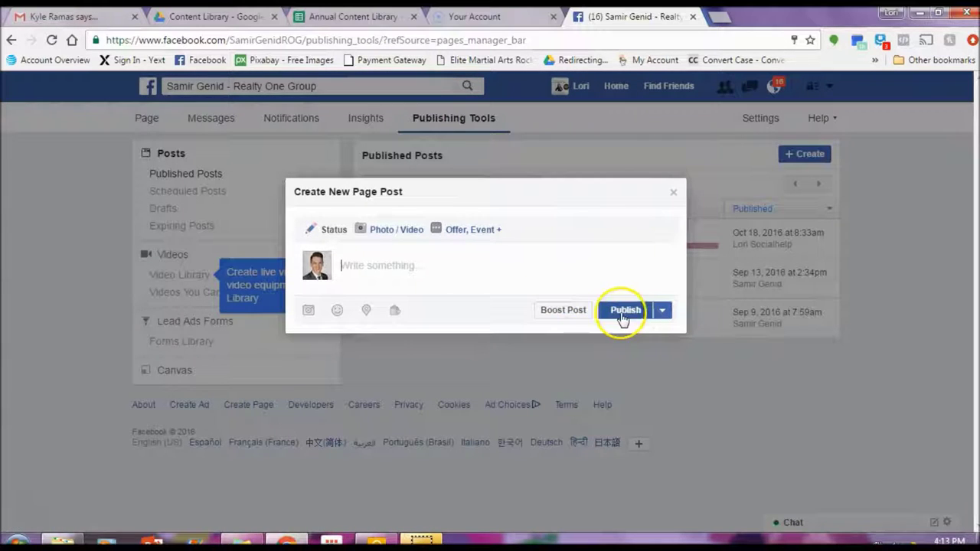
left_click(660, 311)
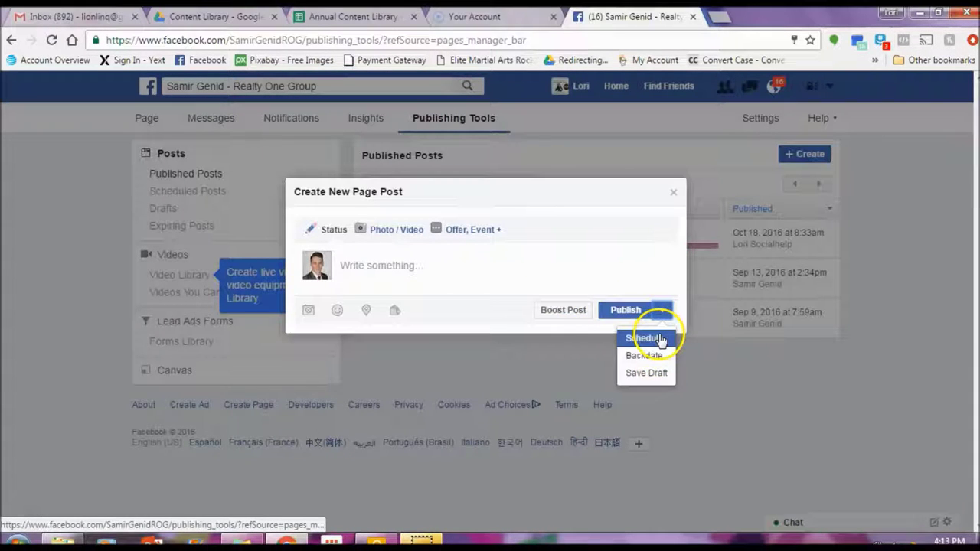
left_click(663, 357)
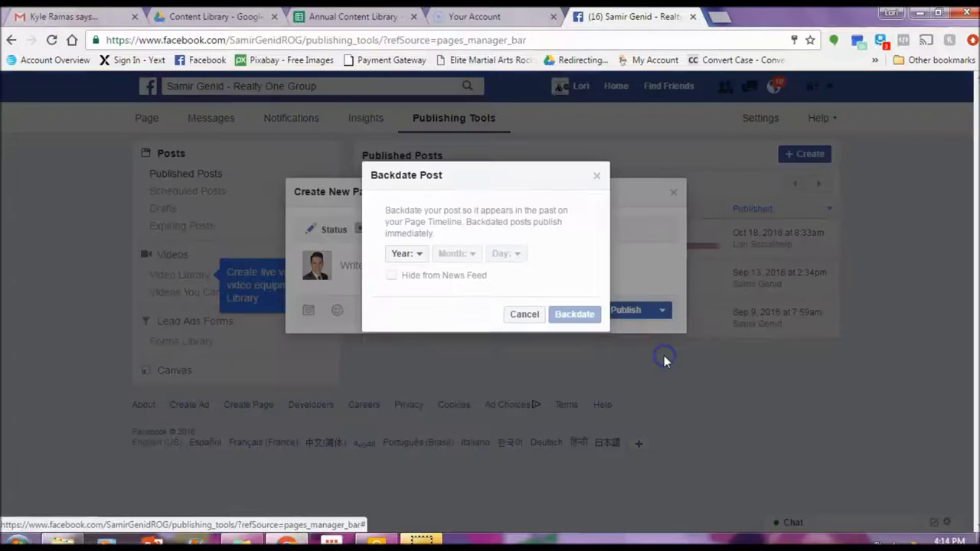
left_click(405, 253)
left_click(416, 298)
left_click(453, 255)
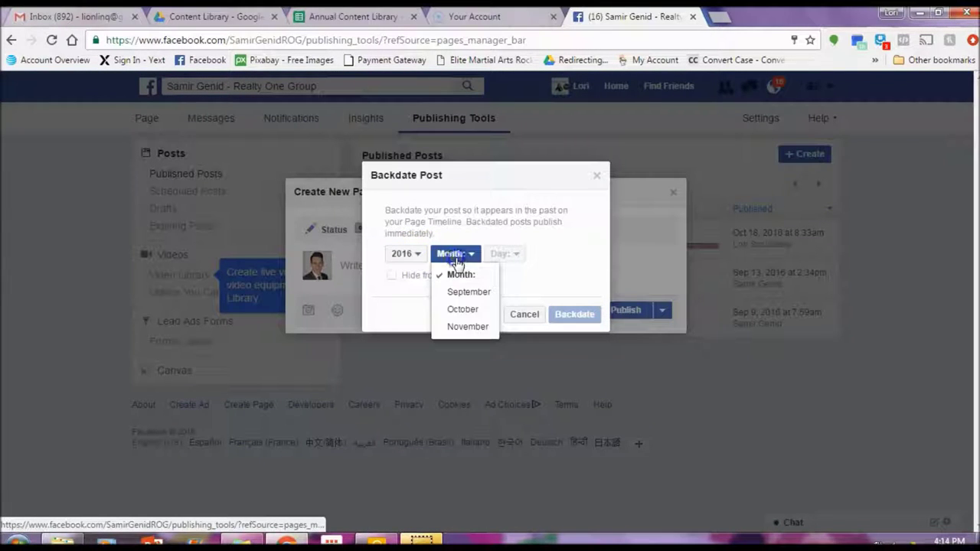
left_click(467, 327)
left_click(518, 255)
left_click(527, 363)
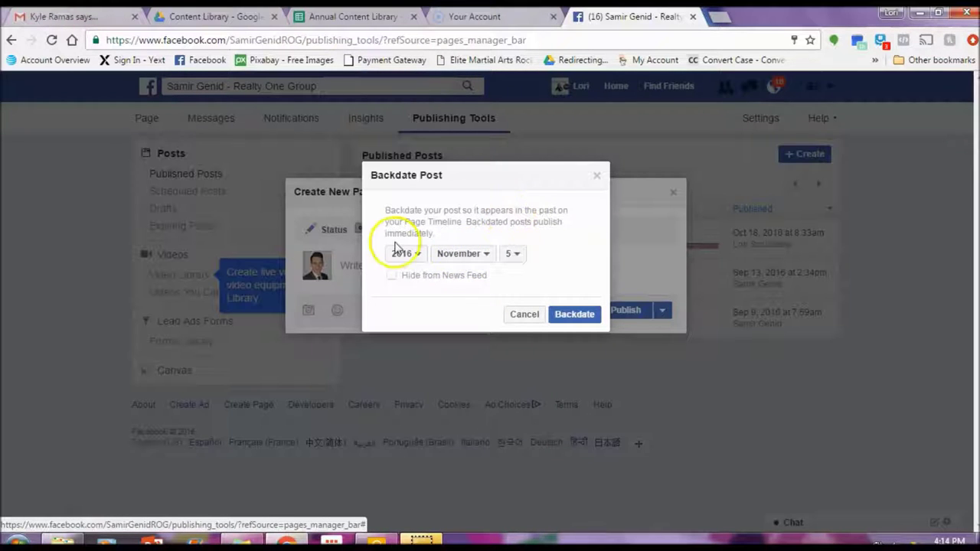
left_click(580, 316)
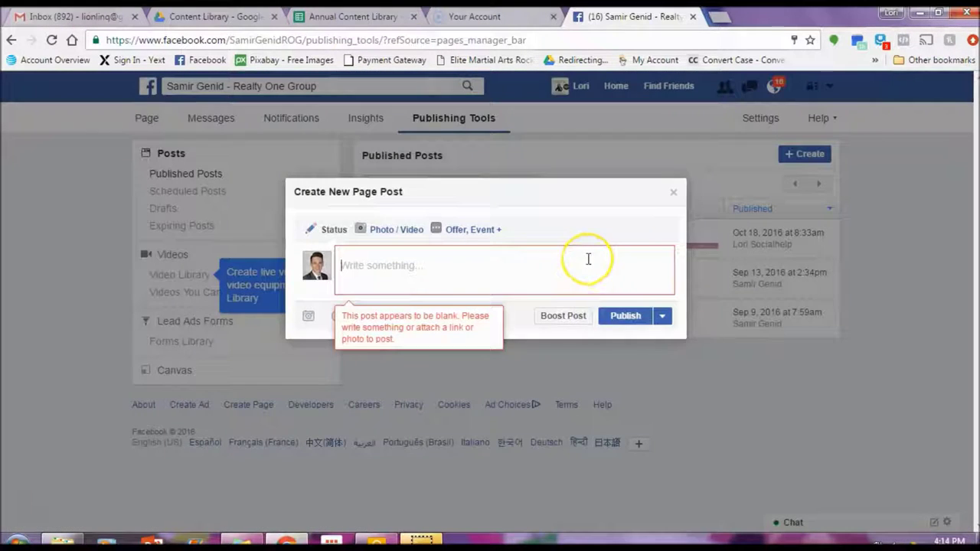
left_click(559, 253)
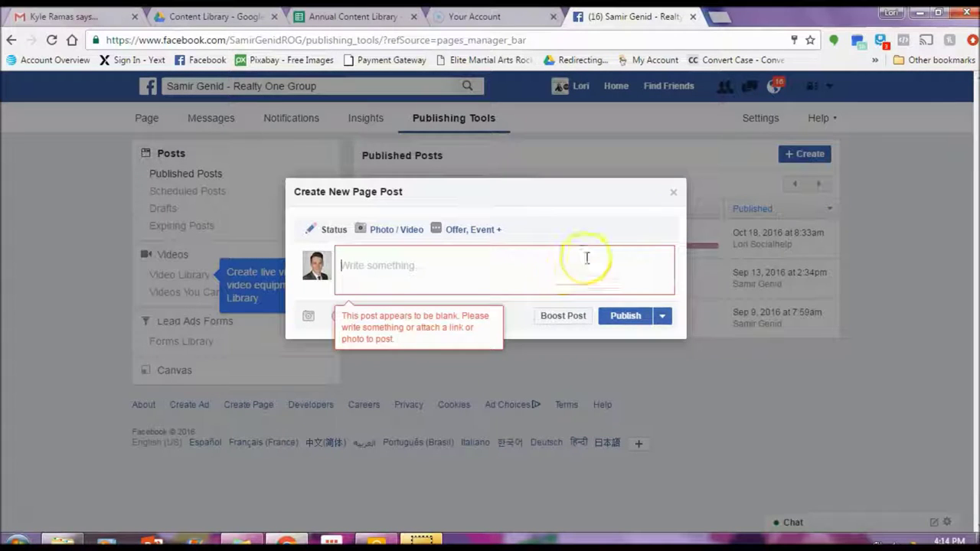
left_click(674, 192)
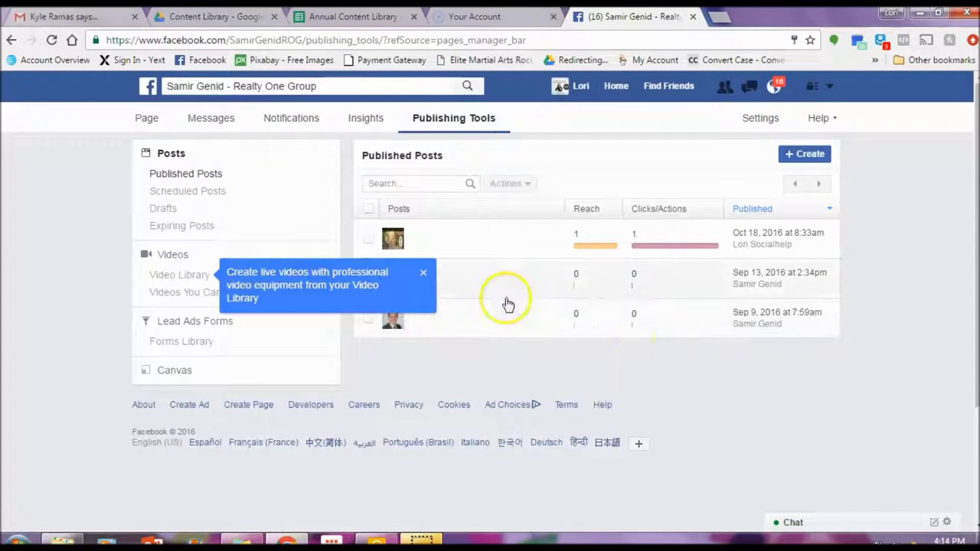
left_click(423, 272)
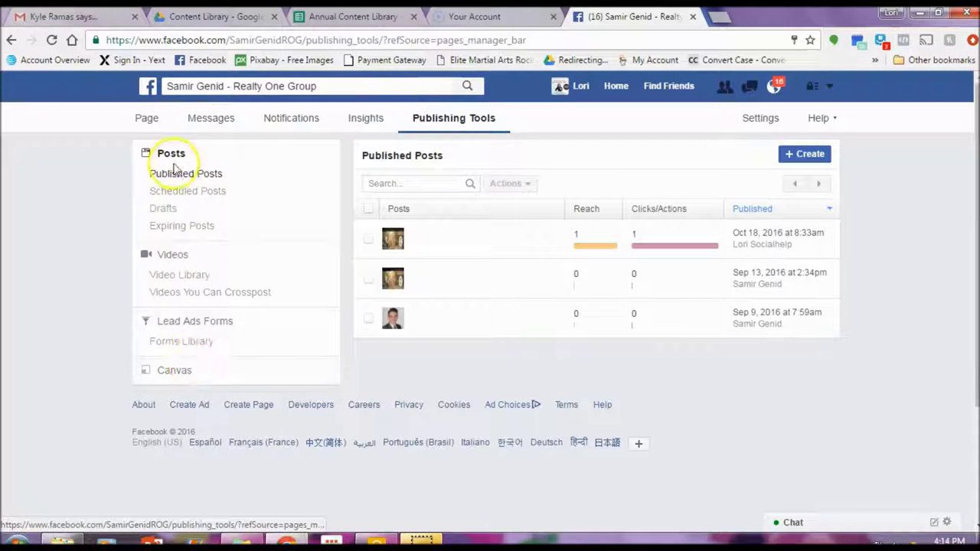
left_click(756, 119)
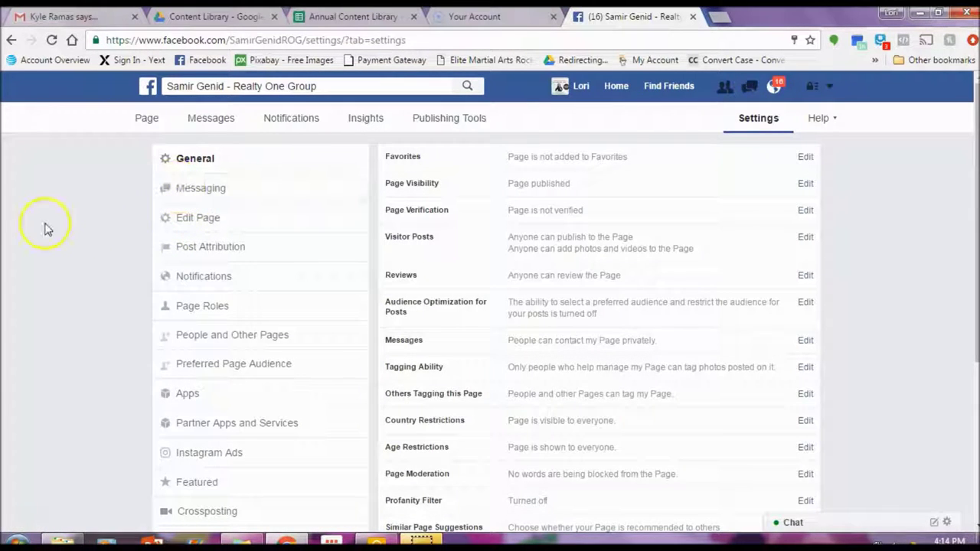
Step: Scroll up and down through the page's General settings to review them
scroll(45, 225, "down", 1)
scroll(46, 229, "down", 1)
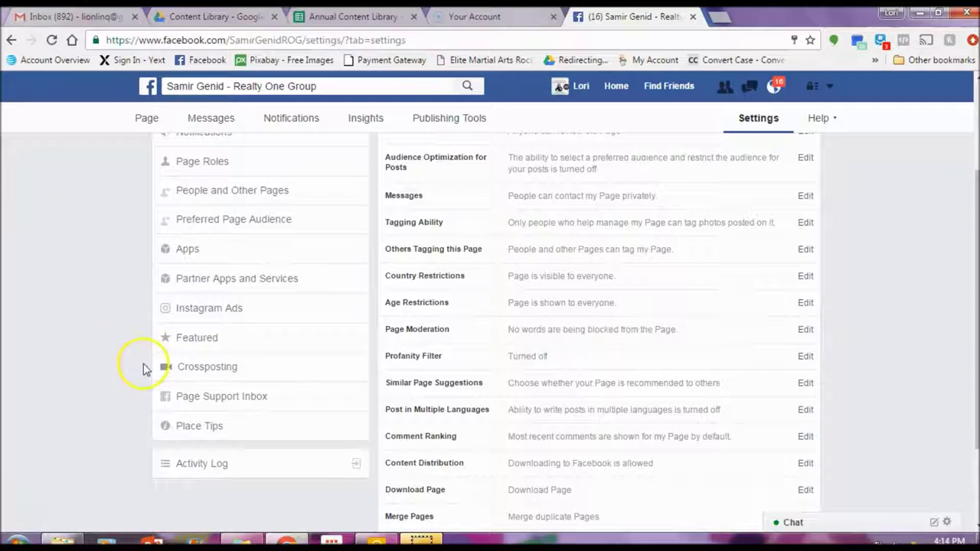
scroll(264, 291, "up", 3)
scroll(260, 320, "down", 2)
scroll(258, 321, "up", 2)
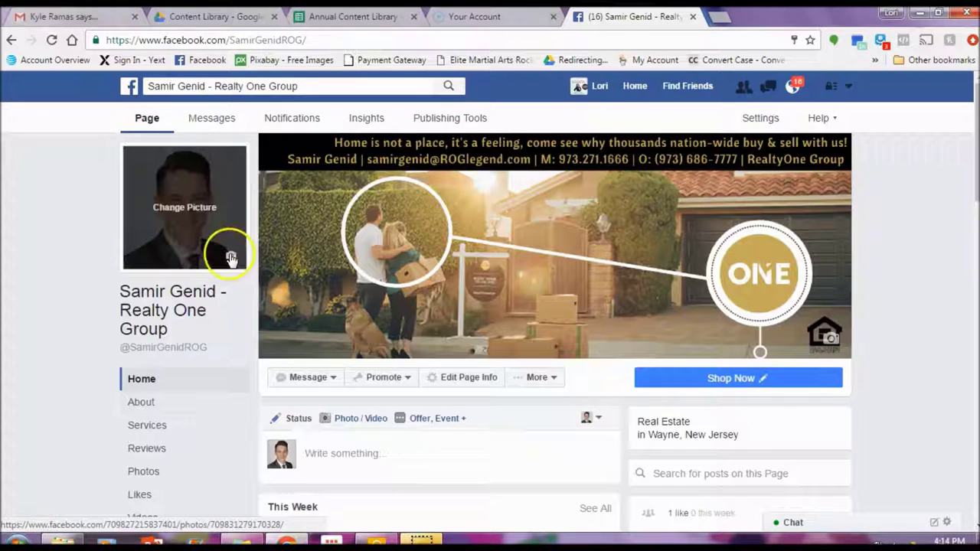
Step: Look at the profile picture's Choose From Photos option and close it without changing anything
left_click(231, 256)
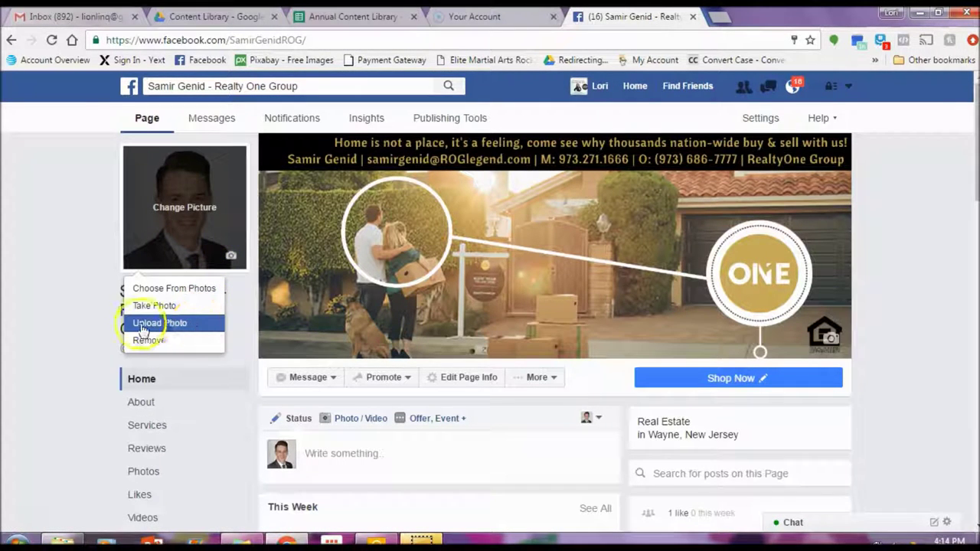
left_click(175, 287)
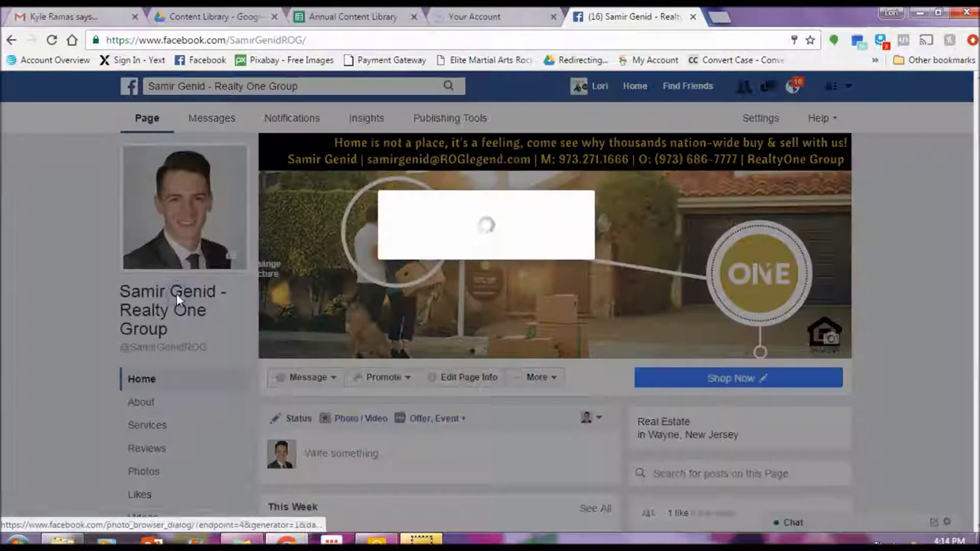
left_click(733, 125)
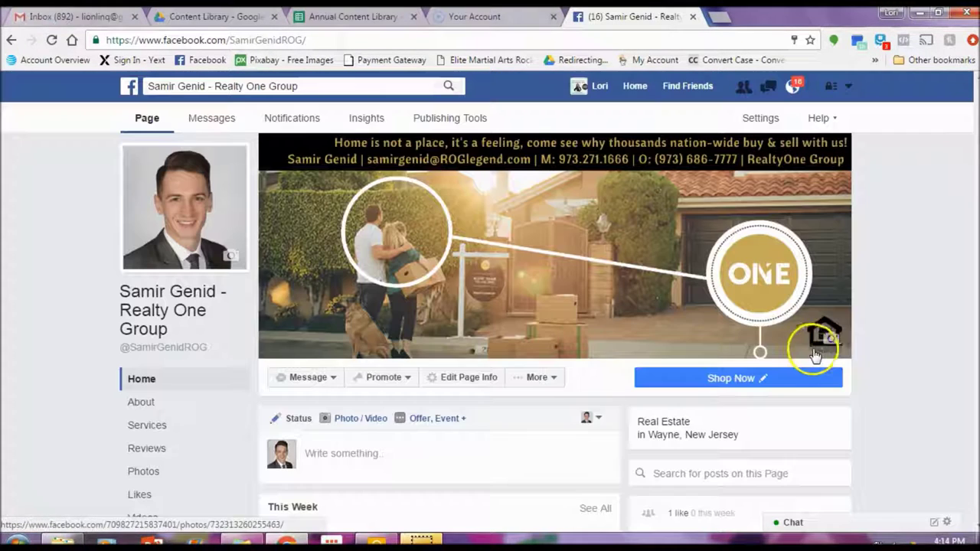
Step: Reposition the ONE-logo cover photo and save its position
left_click(834, 339)
left_click(826, 391)
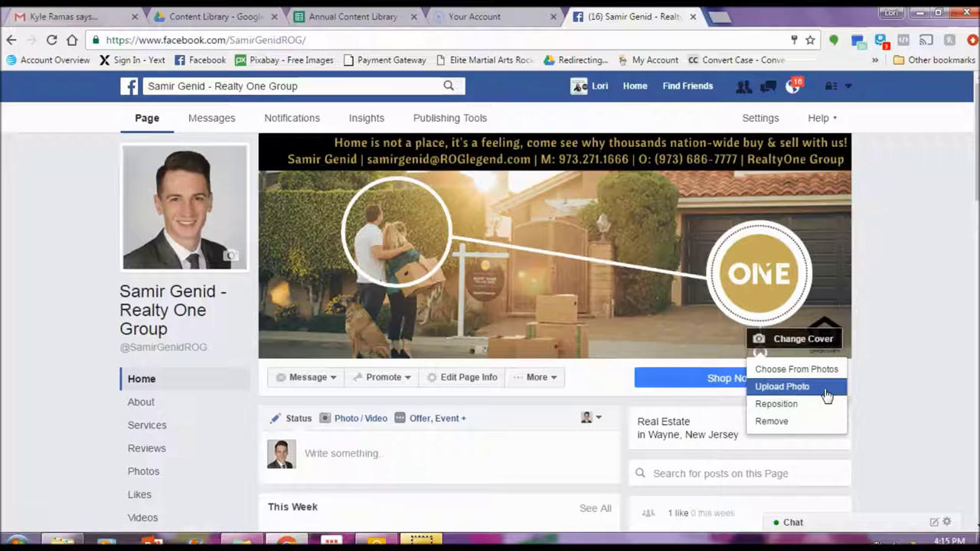
left_click(824, 404)
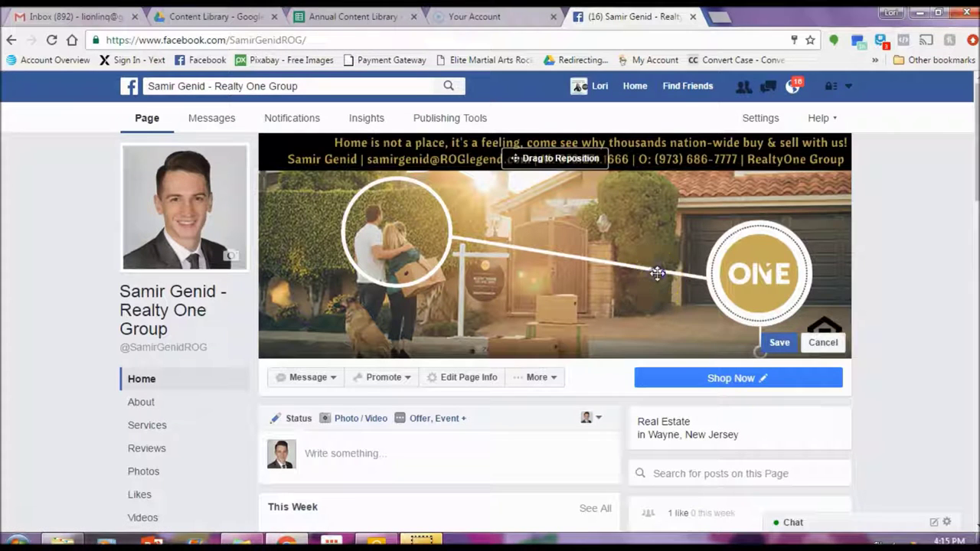
left_click(780, 343)
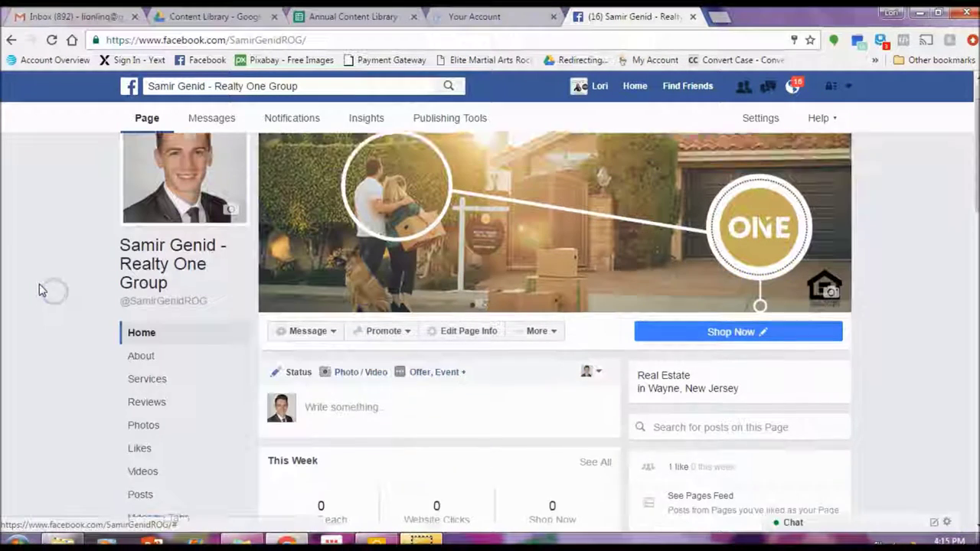
scroll(145, 306, "down", 1)
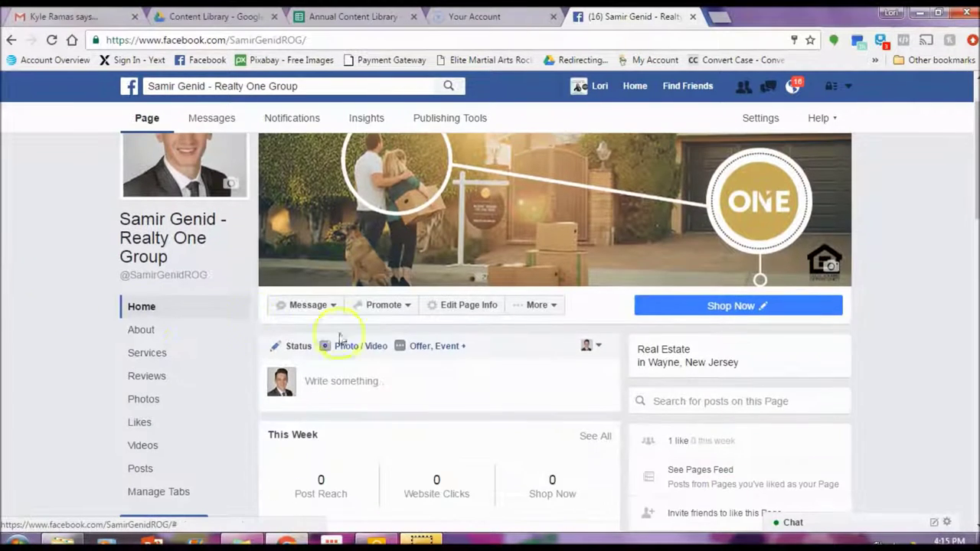
left_click(394, 306)
scroll(392, 306, "down", 1)
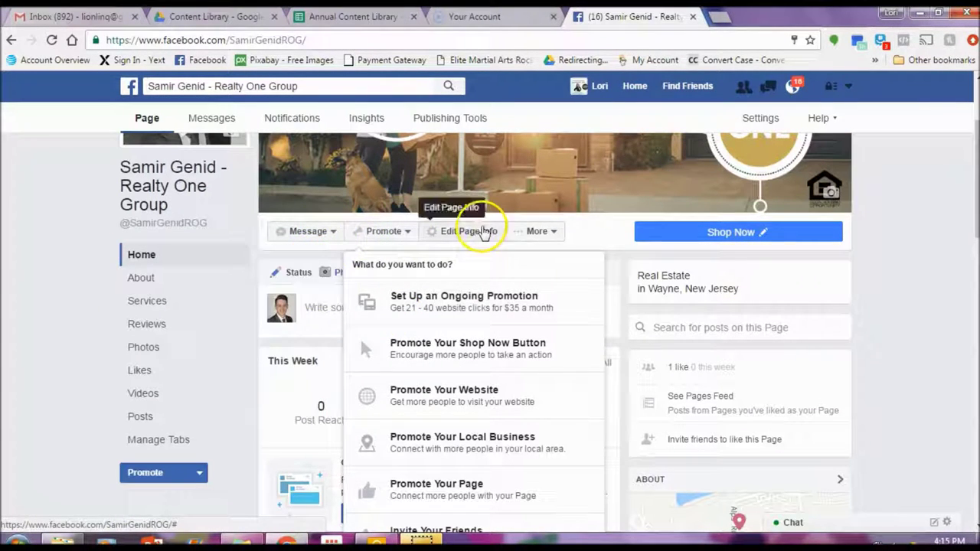
left_click(481, 235)
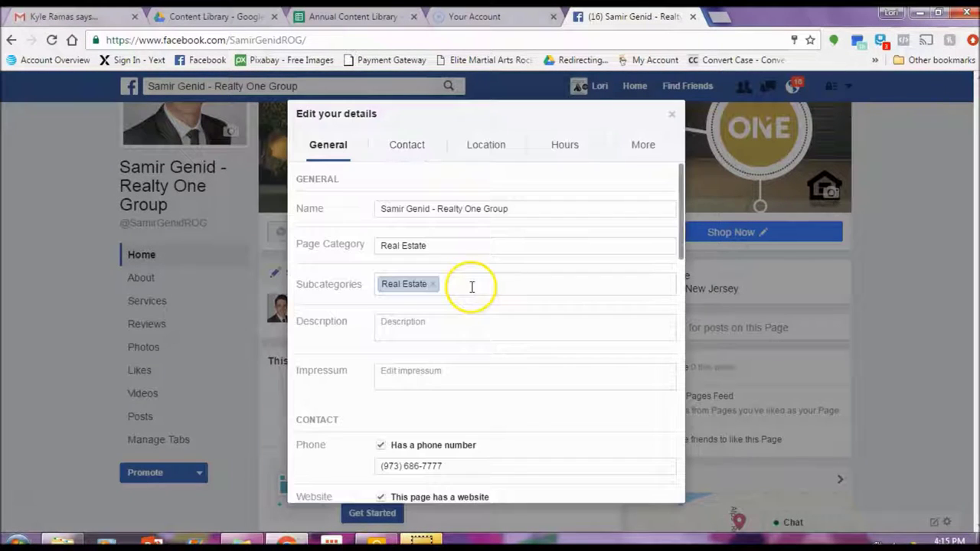
scroll(477, 286, "down", 4)
scroll(482, 285, "up", 1)
scroll(481, 284, "up", 4)
left_click(671, 113)
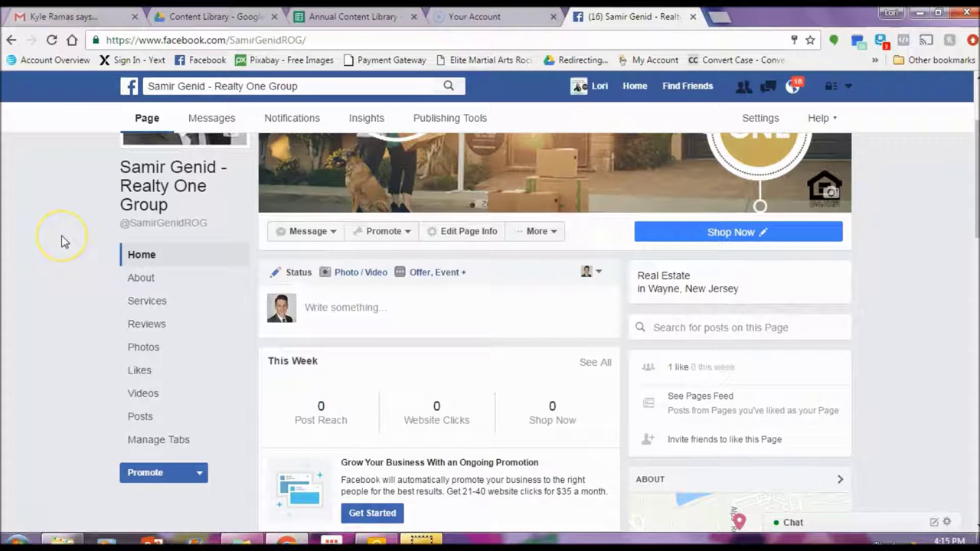
scroll(68, 244, "up", 2)
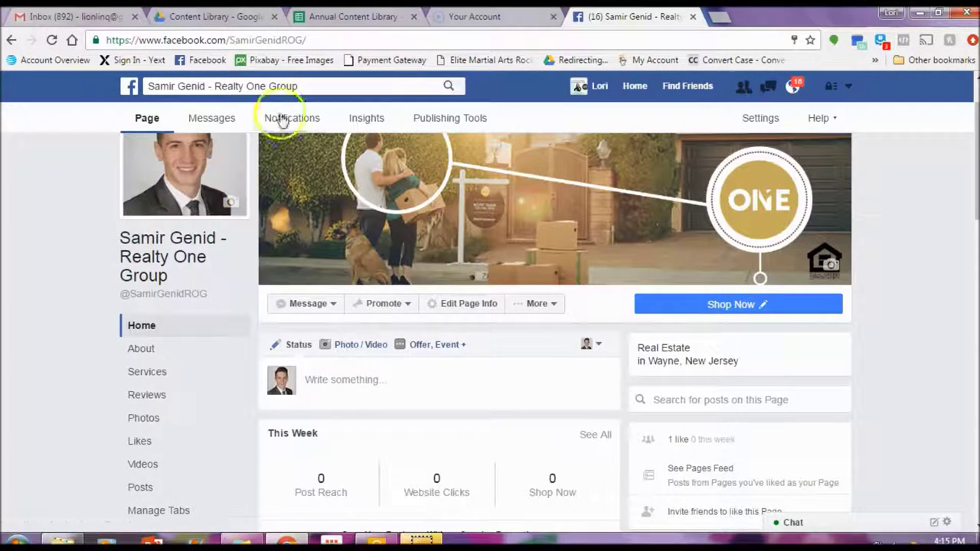